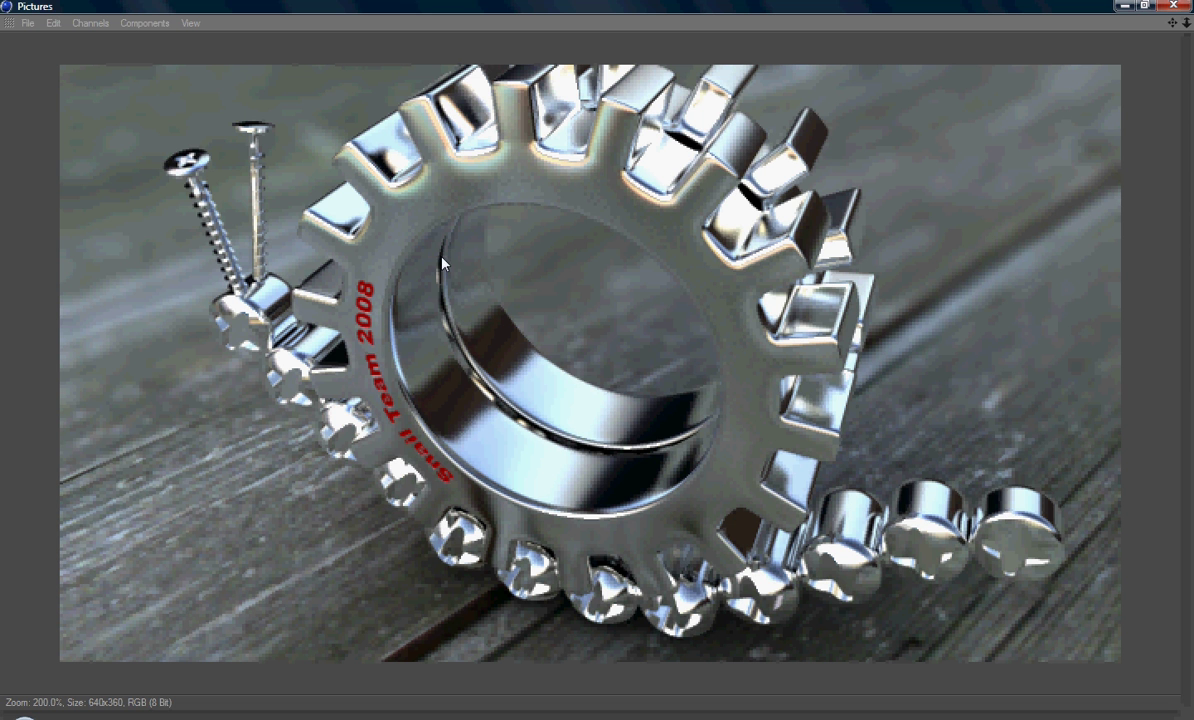
Minimize the Picture Viewer to reveal the cog wheel scene in the editor
left_click(1124, 5)
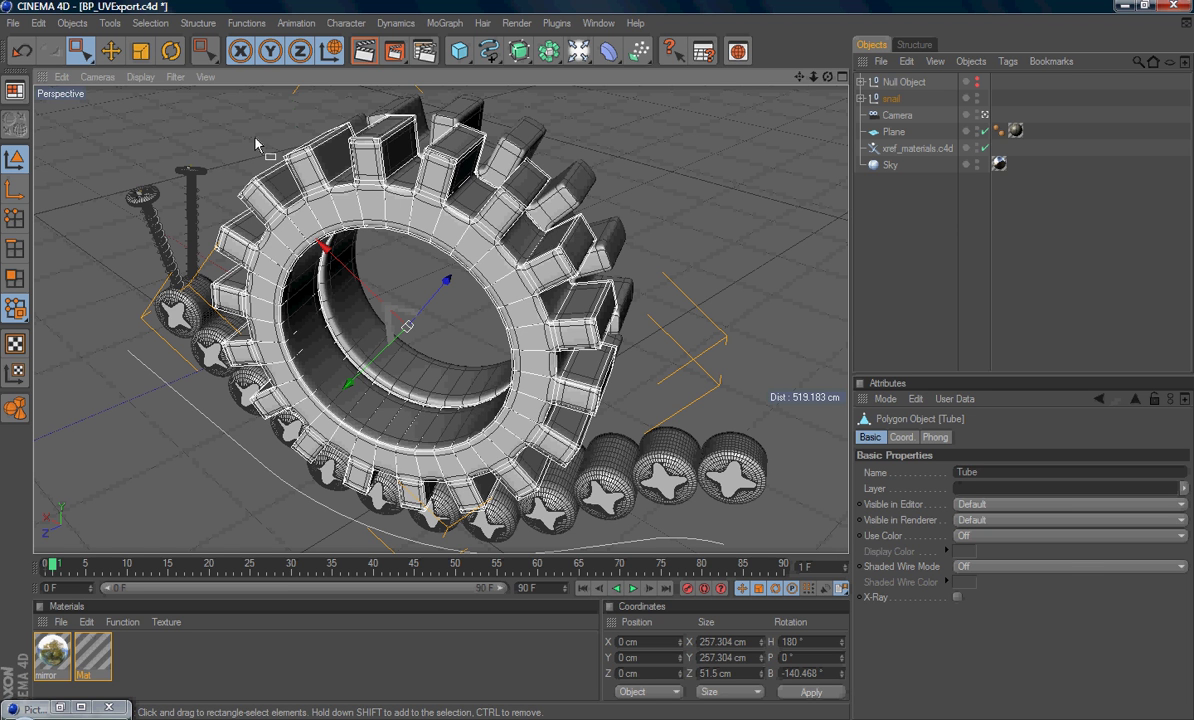
Switch the Cinema 4D layout to BP UV Edit
left_click(16, 93)
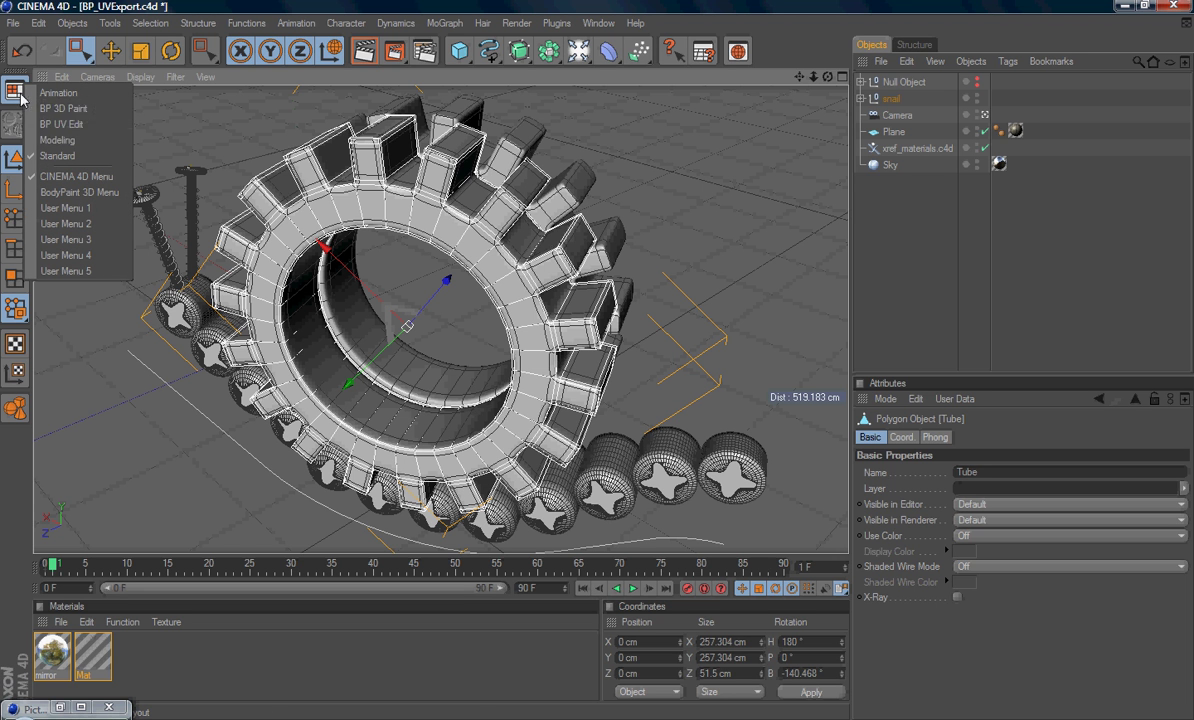
left_click(70, 125)
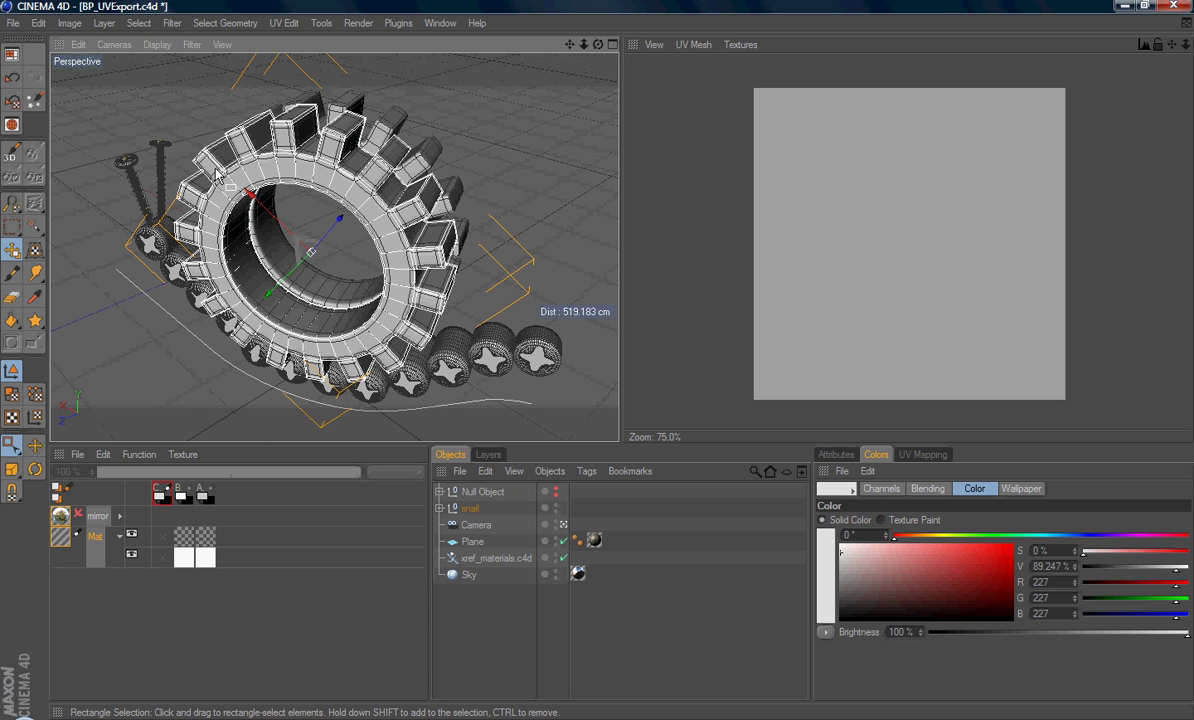
In the Paint Setup Wizard, deselect all objects and check only the cog wheel's Tube
left_click(35, 104)
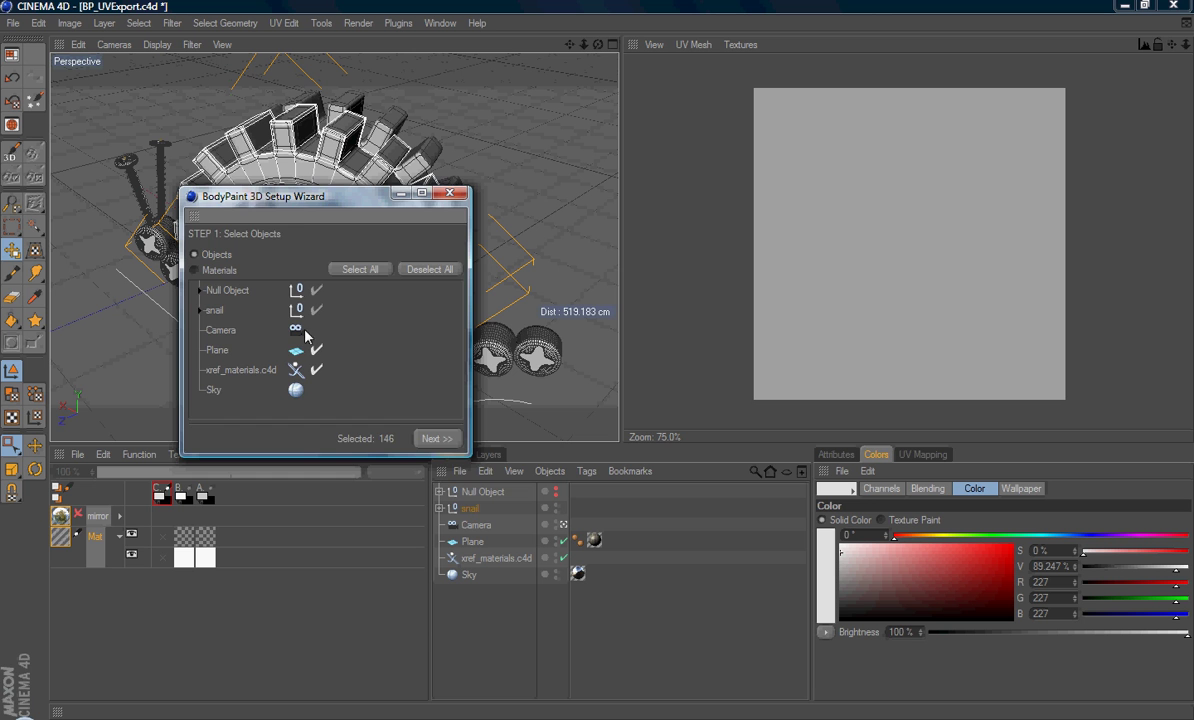
left_click_drag(290, 197, 464, 222)
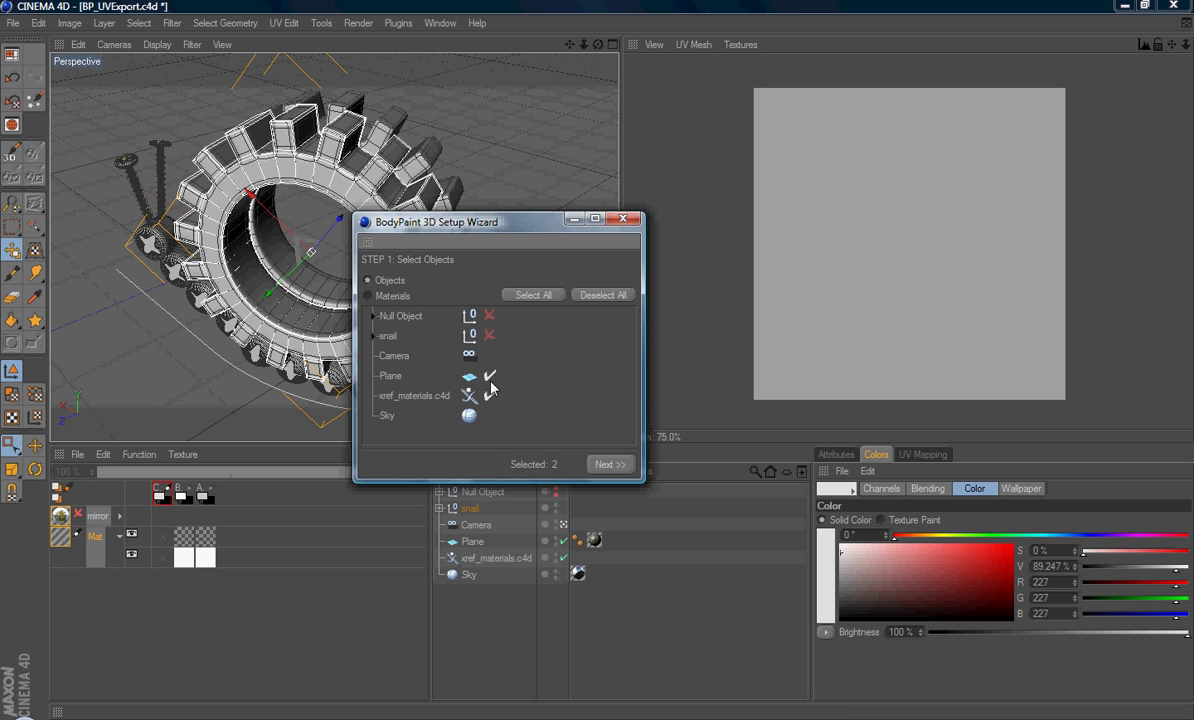
left_click(489, 335)
left_click(608, 295)
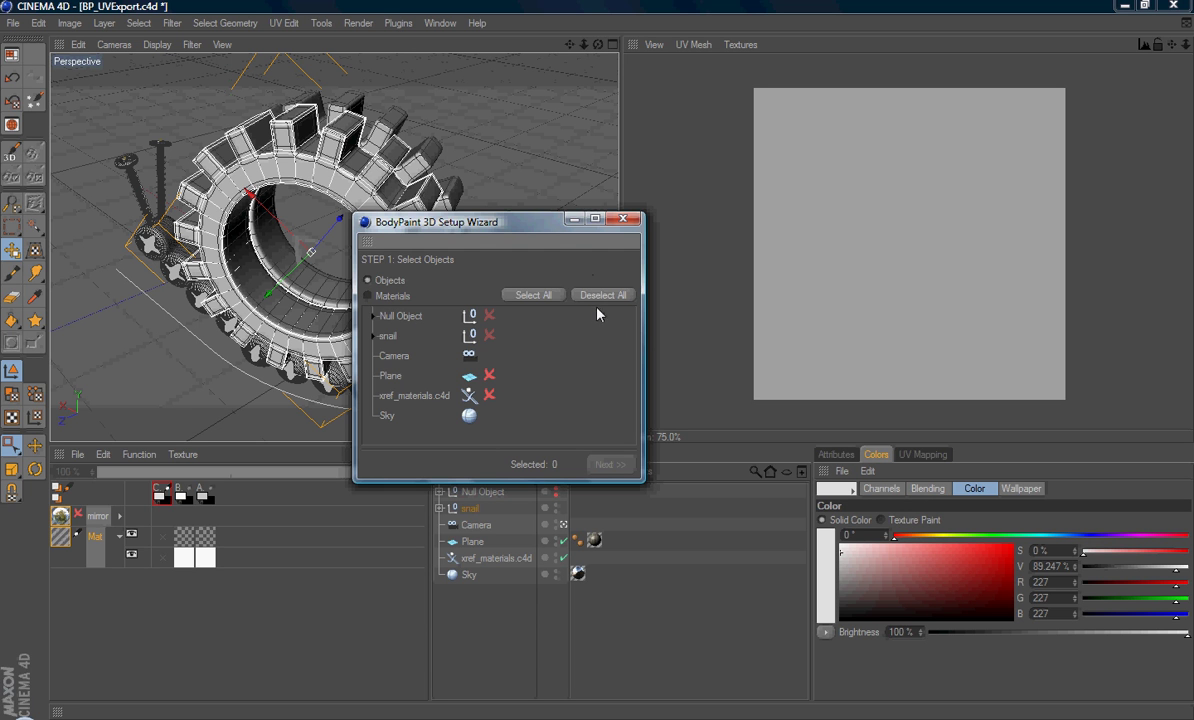
left_click(373, 335)
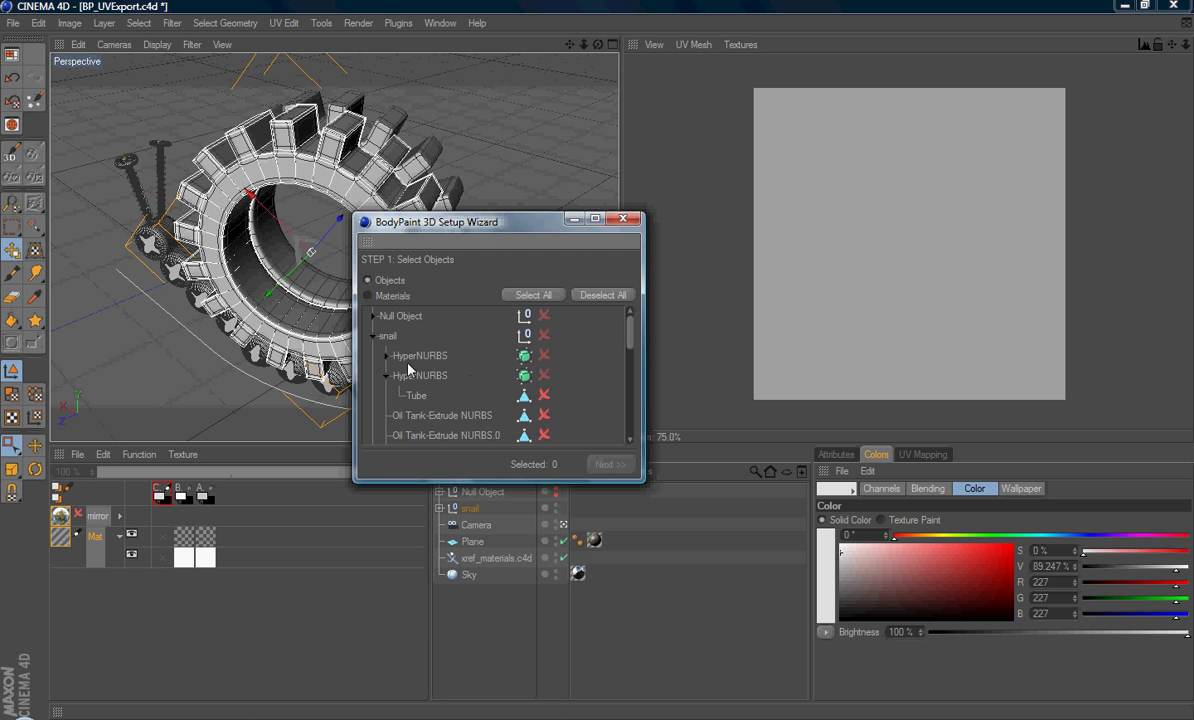
left_click(386, 376)
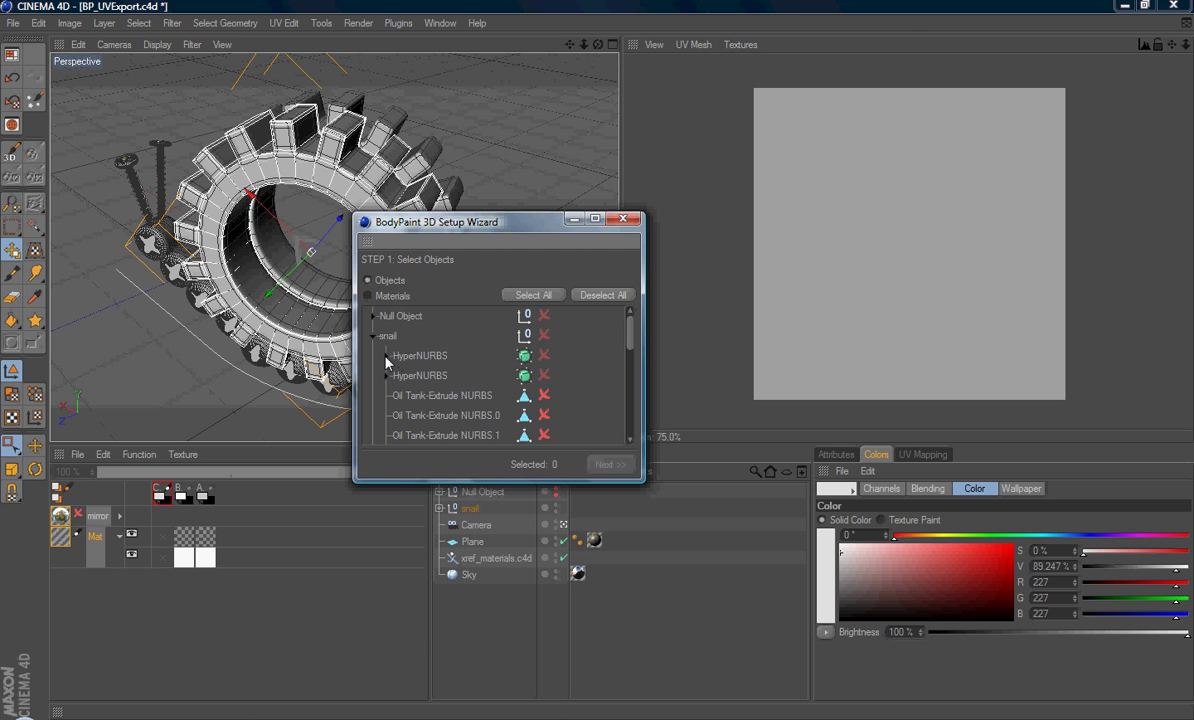
left_click(386, 355)
left_click(388, 396)
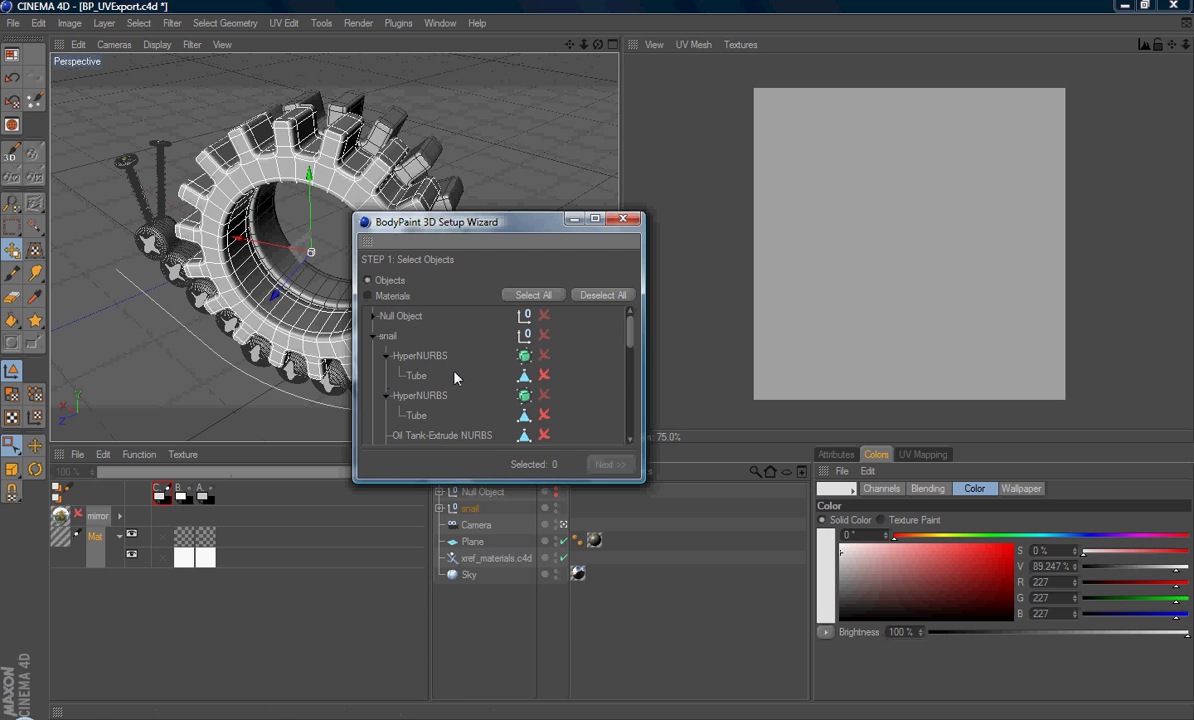
left_click(545, 375)
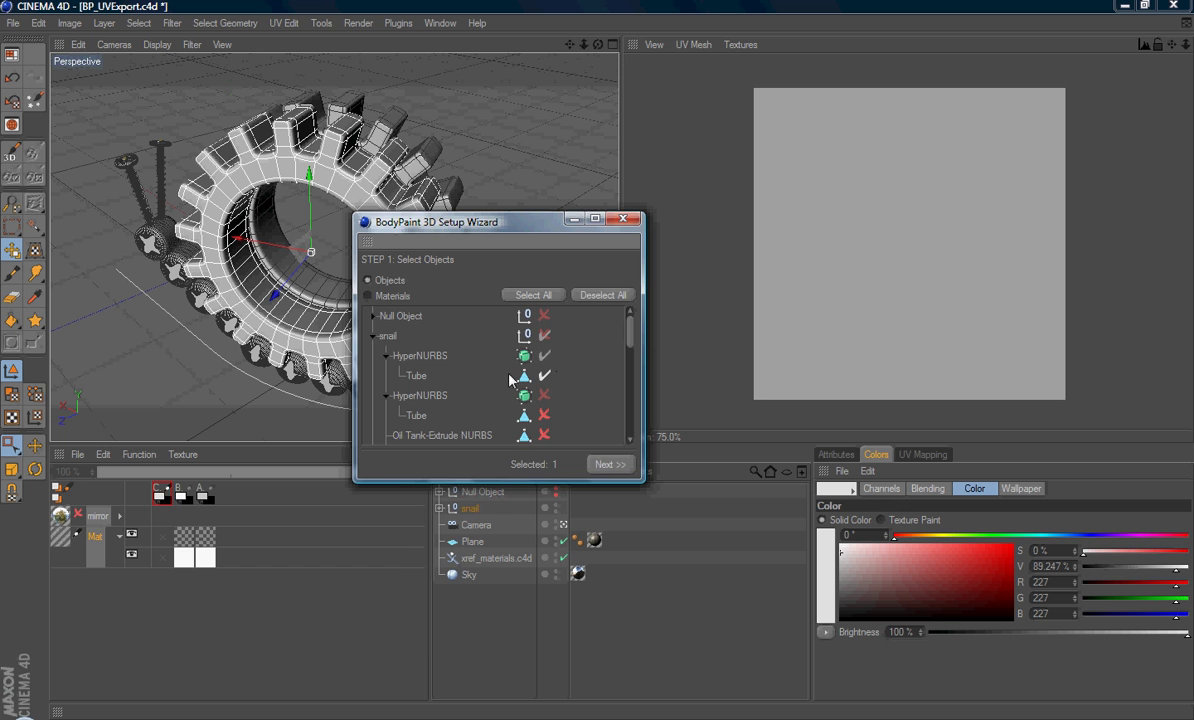
Run the wizard through to Finish, creating UVs and 1014×1024 Color textures
left_click(607, 464)
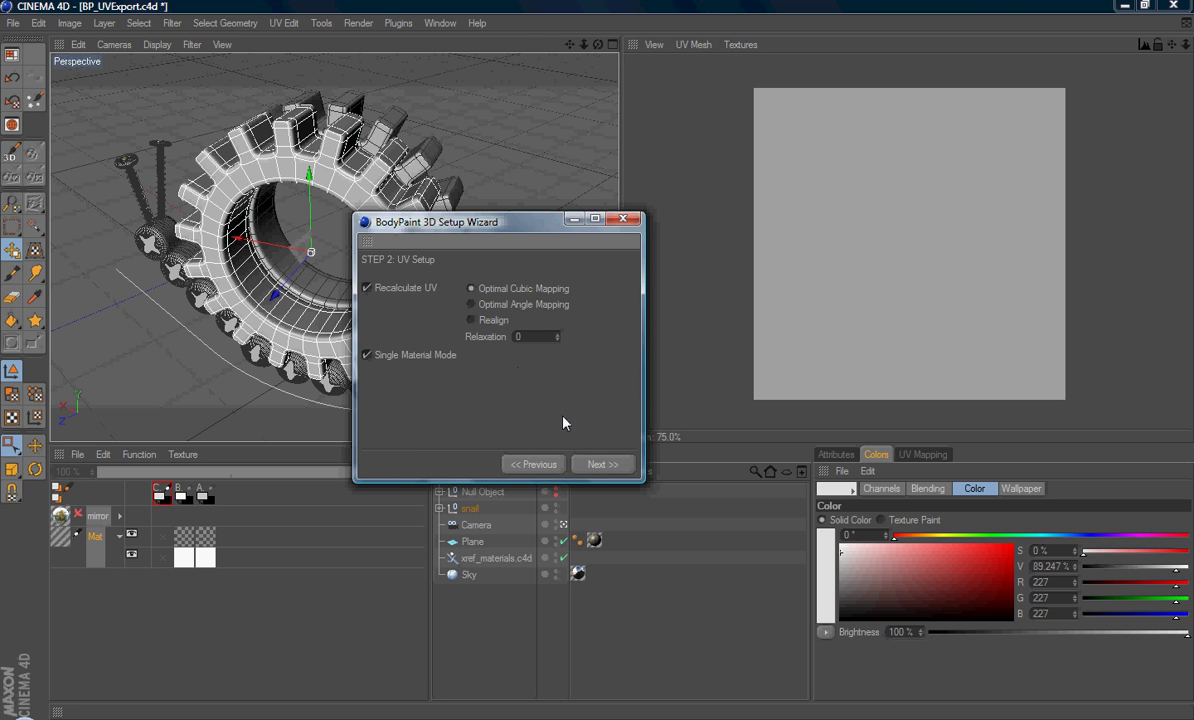
left_click(605, 462)
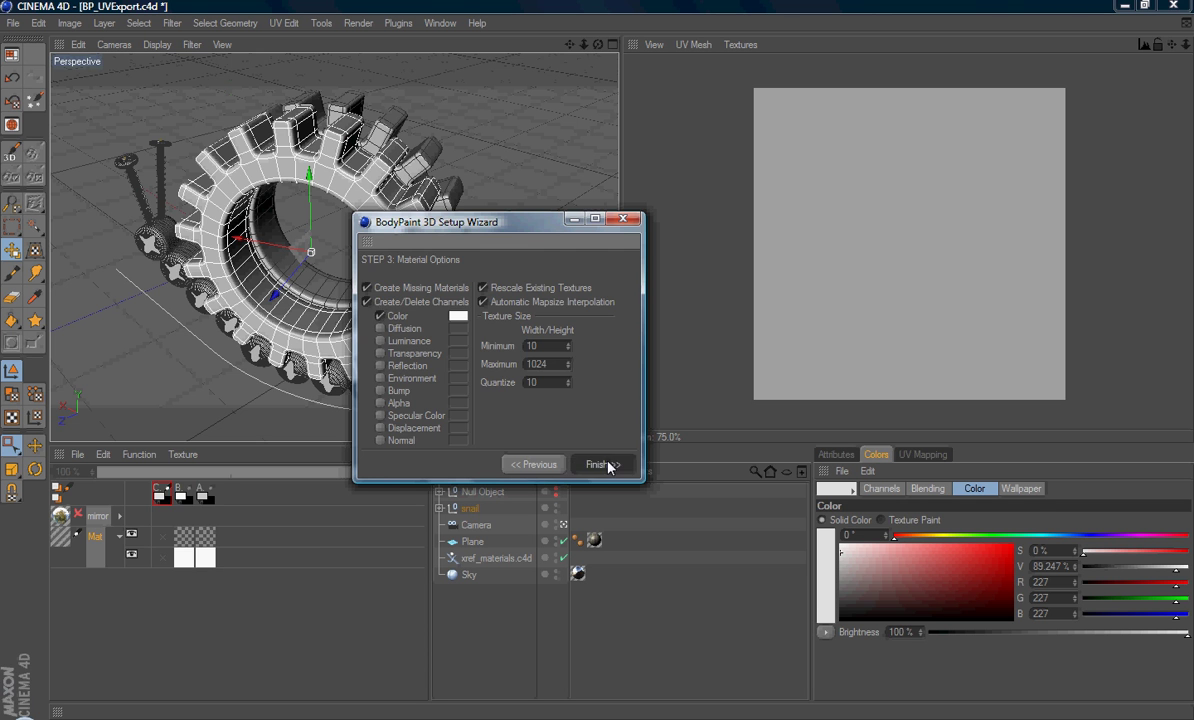
left_click(600, 465)
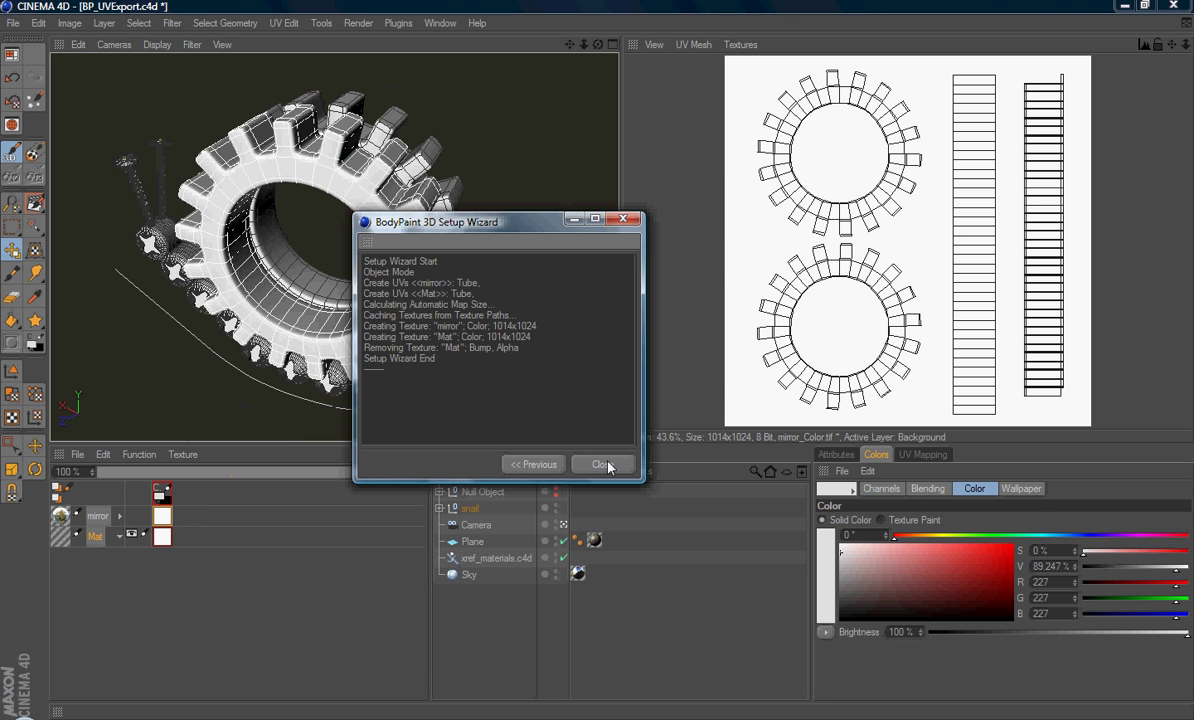
left_click(606, 465)
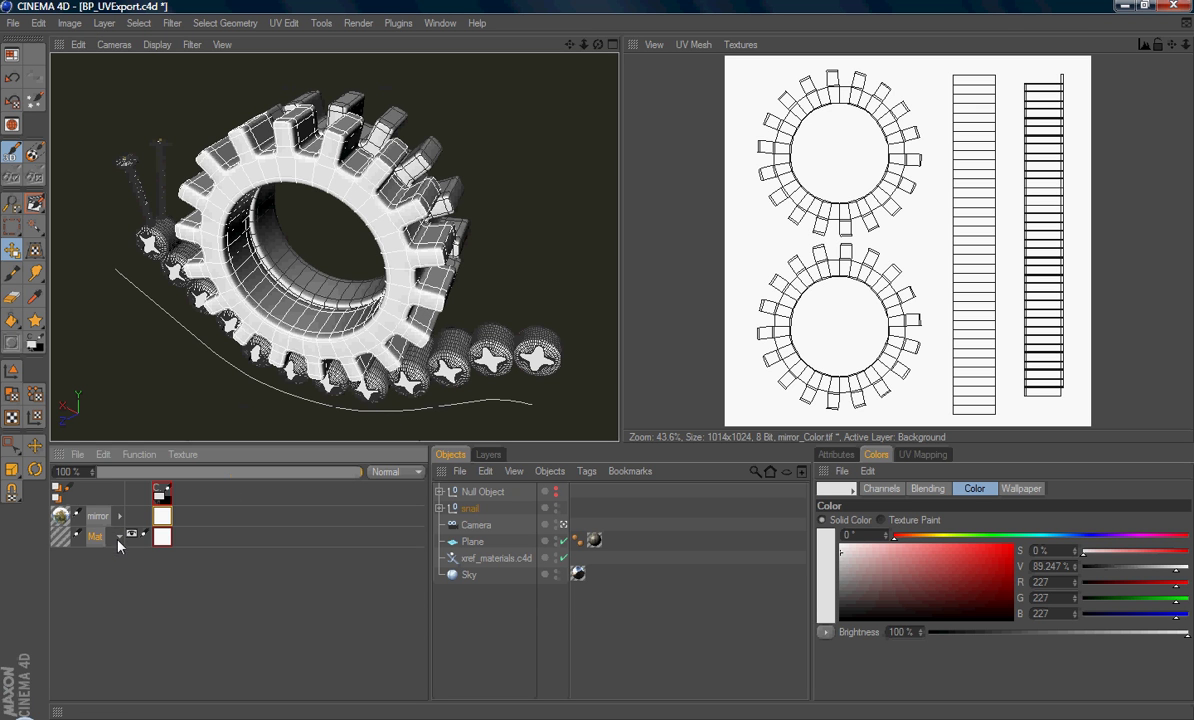
Add a new empty Layer above Background in the Mat material's Mat_Color_1.tif texture
left_click(90, 537)
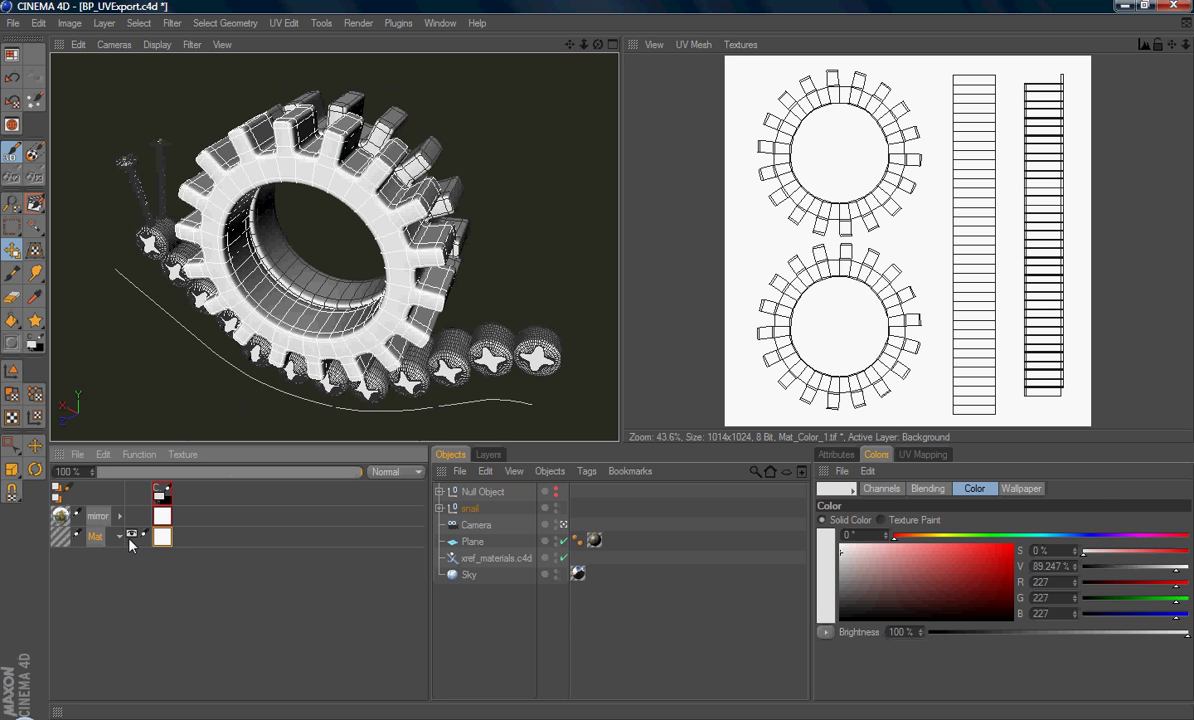
left_click(489, 455)
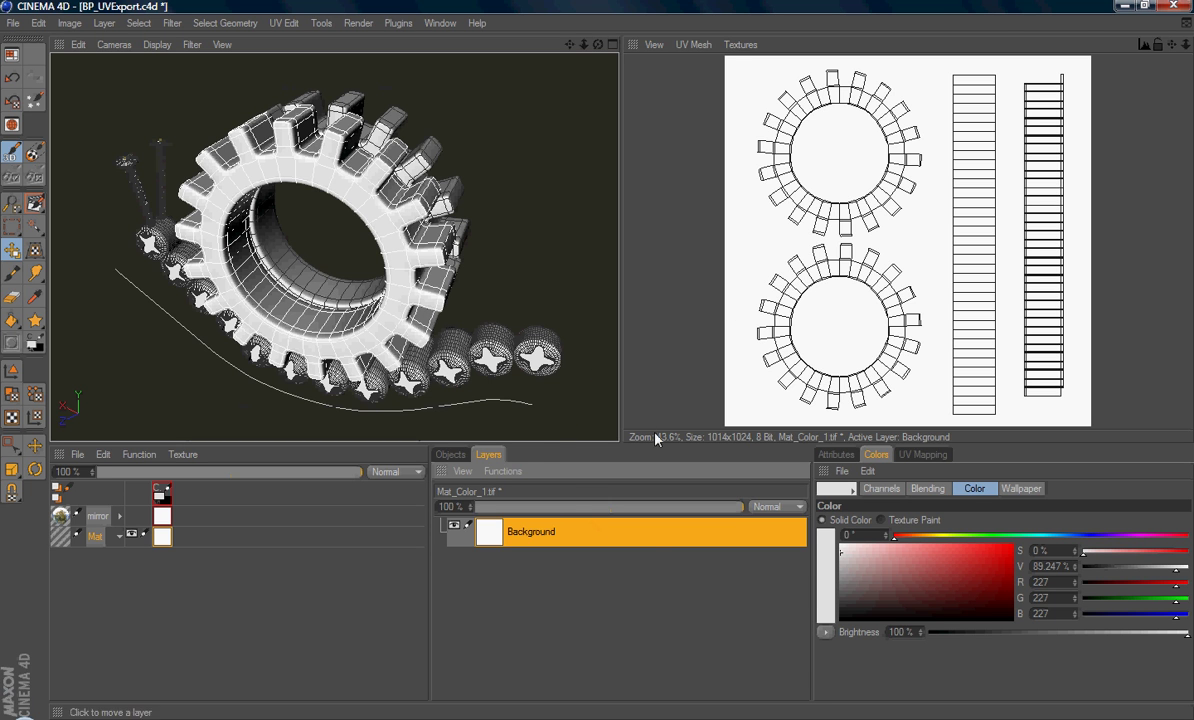
right_click(583, 537)
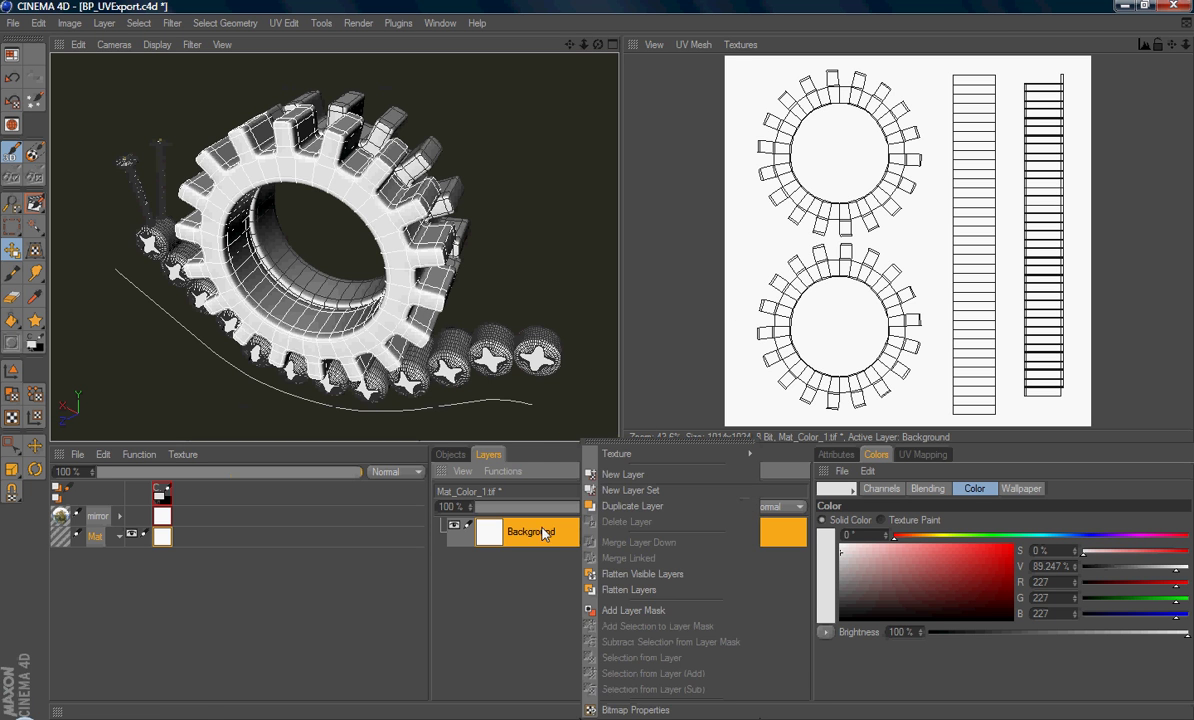
left_click(625, 470)
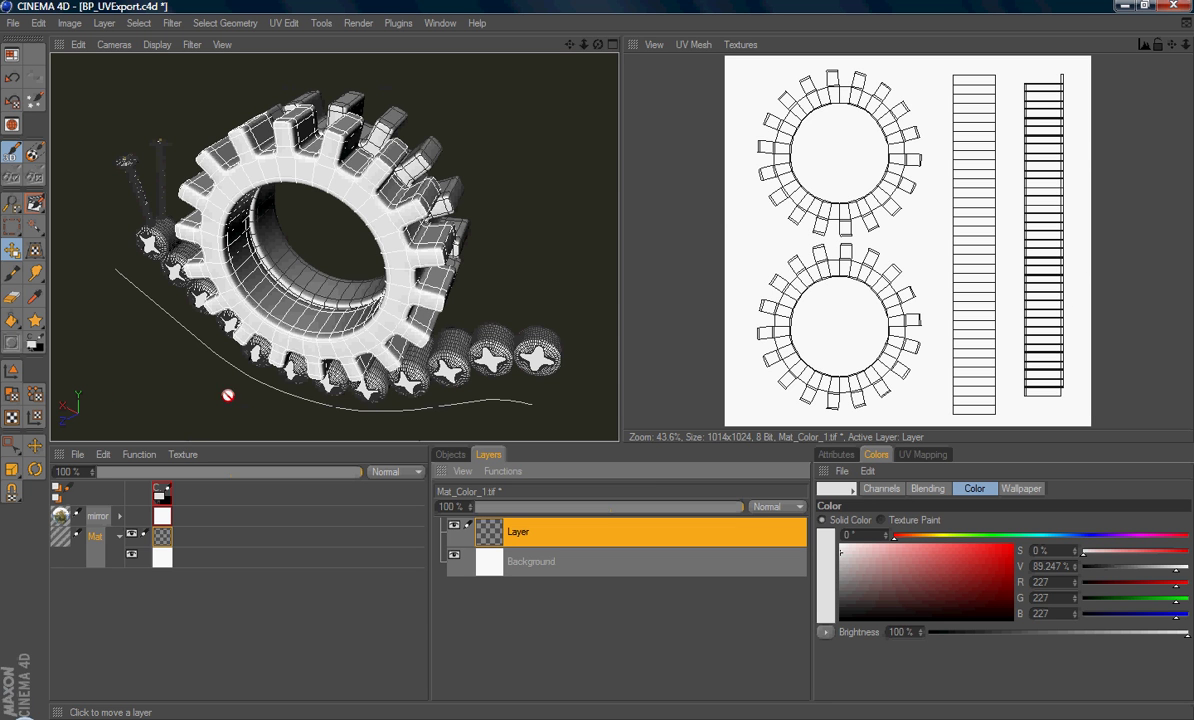
In UV Polygon Edit mode, clear the selection, then select all UV polygons with Ctrl+A
left_click(10, 397)
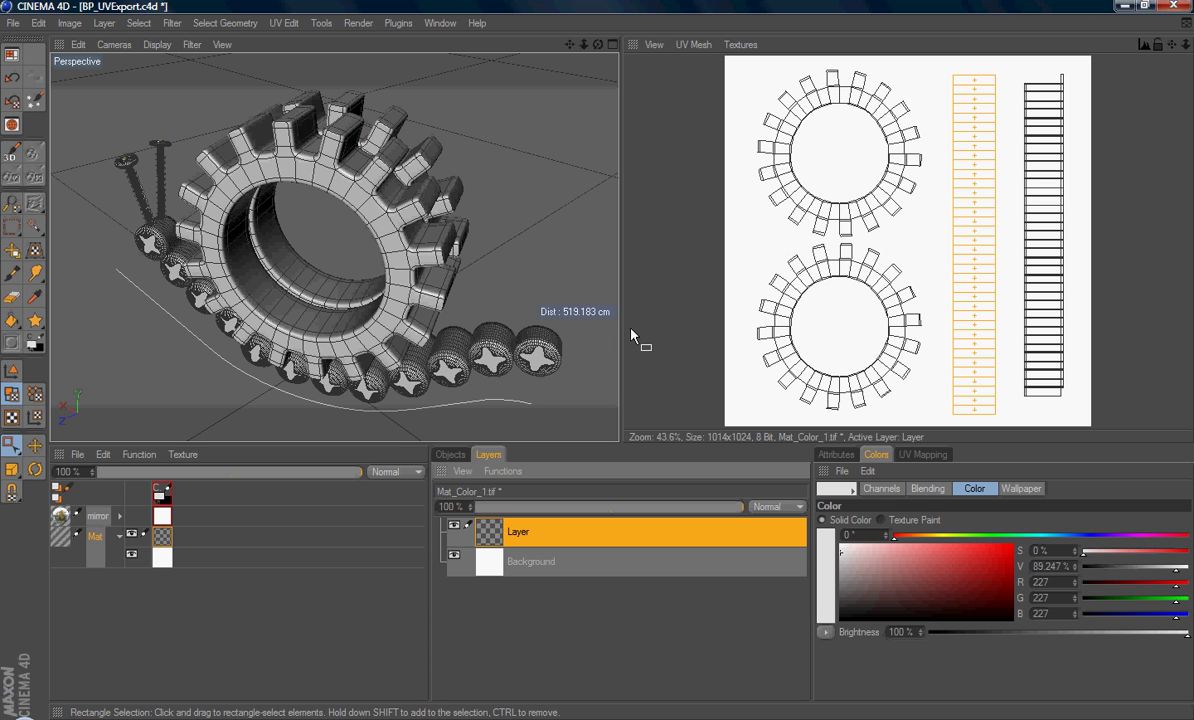
left_click(733, 221)
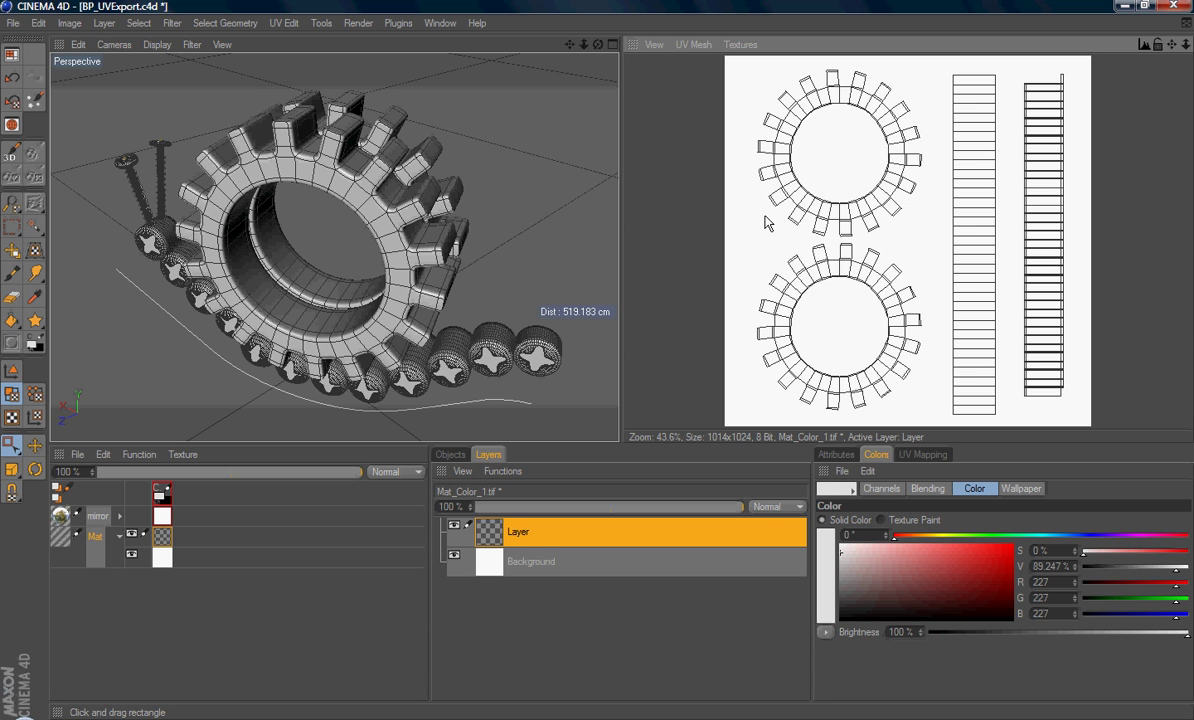
key("ctrl+a")
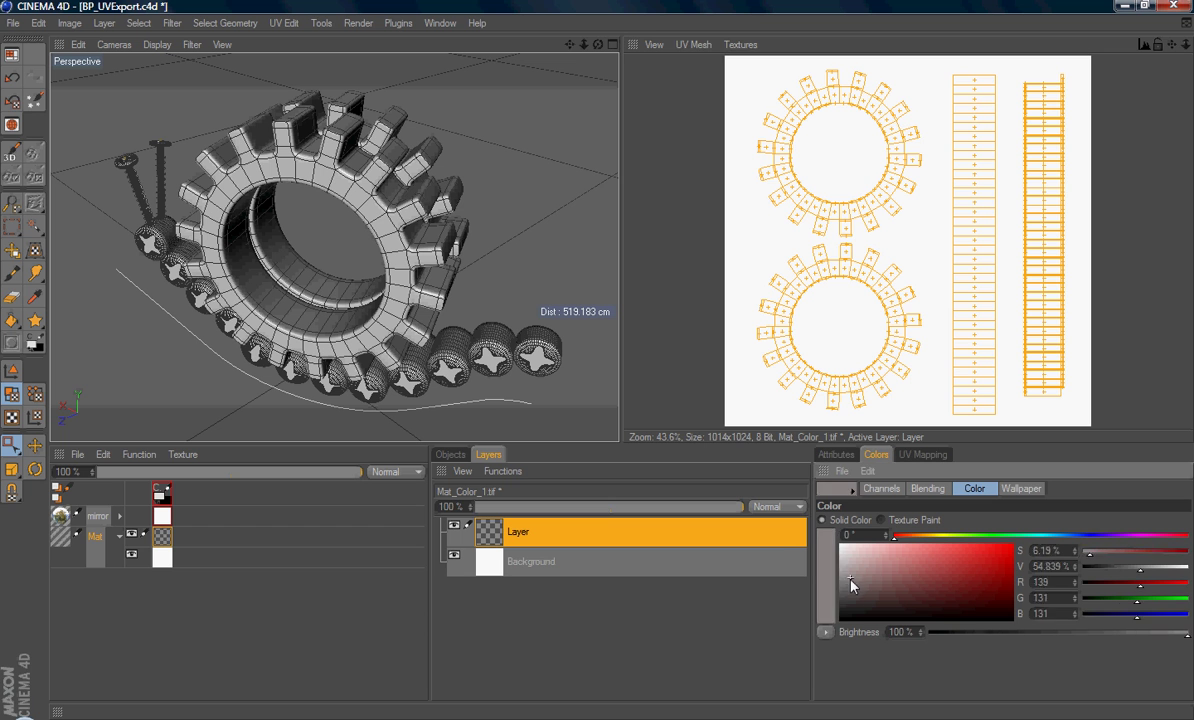
Pick a near-black paint colour and set the Brush tool's Size to 2
left_click_drag(890, 548, 1011, 547)
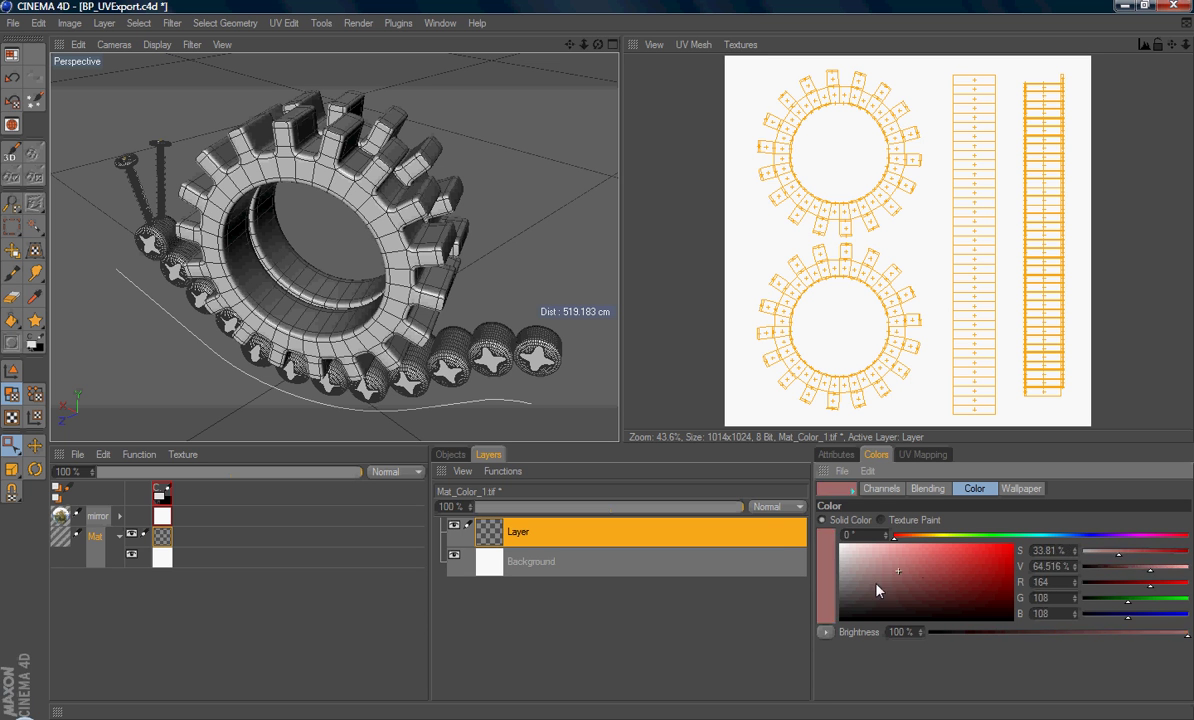
mouse_move(847, 613)
left_mouse_down()
mouse_move(919, 560)
mouse_move(846, 617)
mouse_move(829, 648)
left_mouse_up()
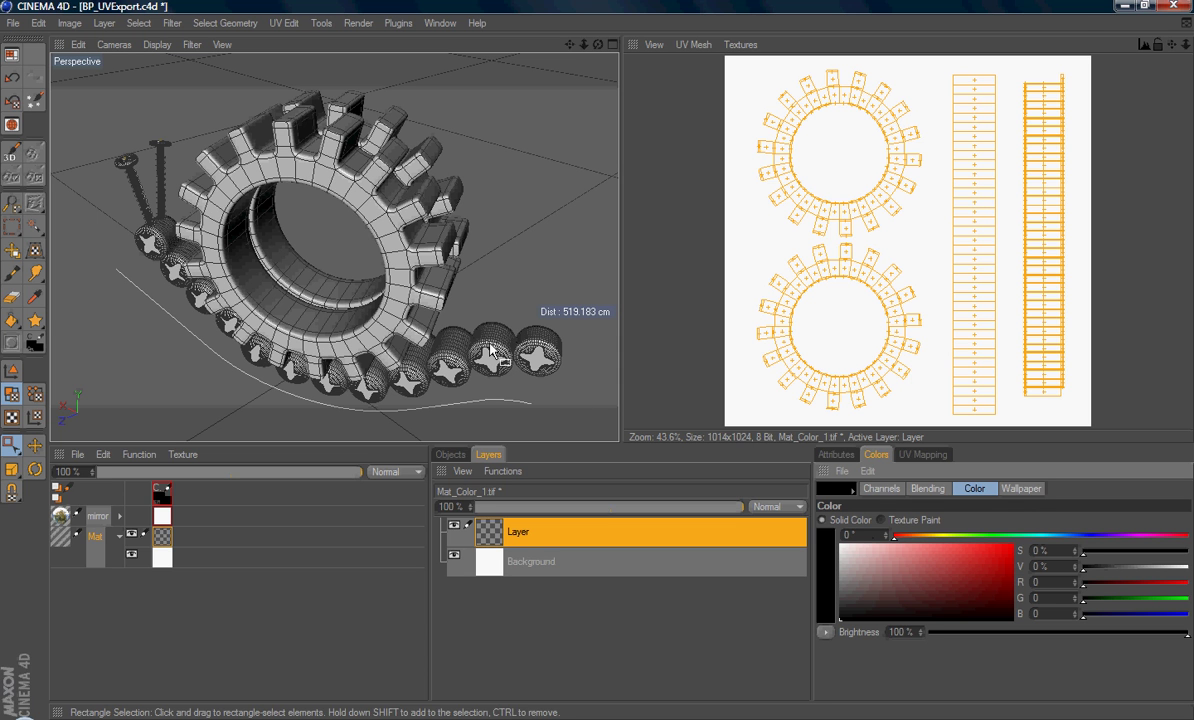
left_click(10, 274)
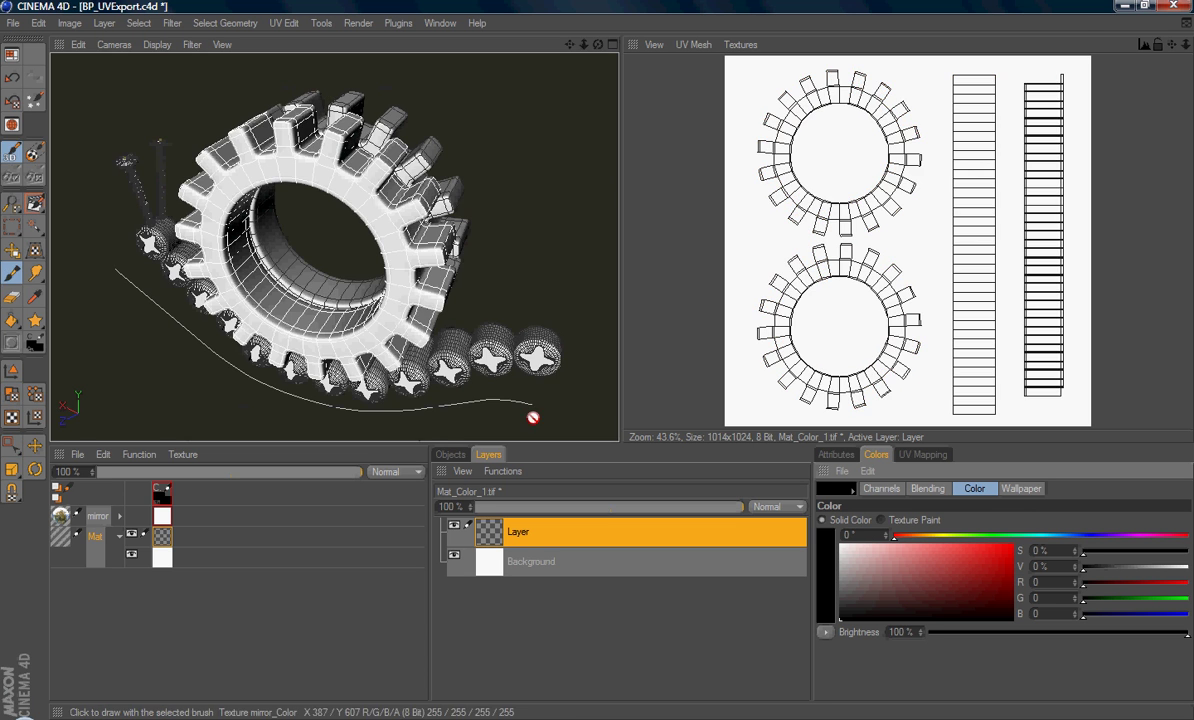
left_click(843, 456)
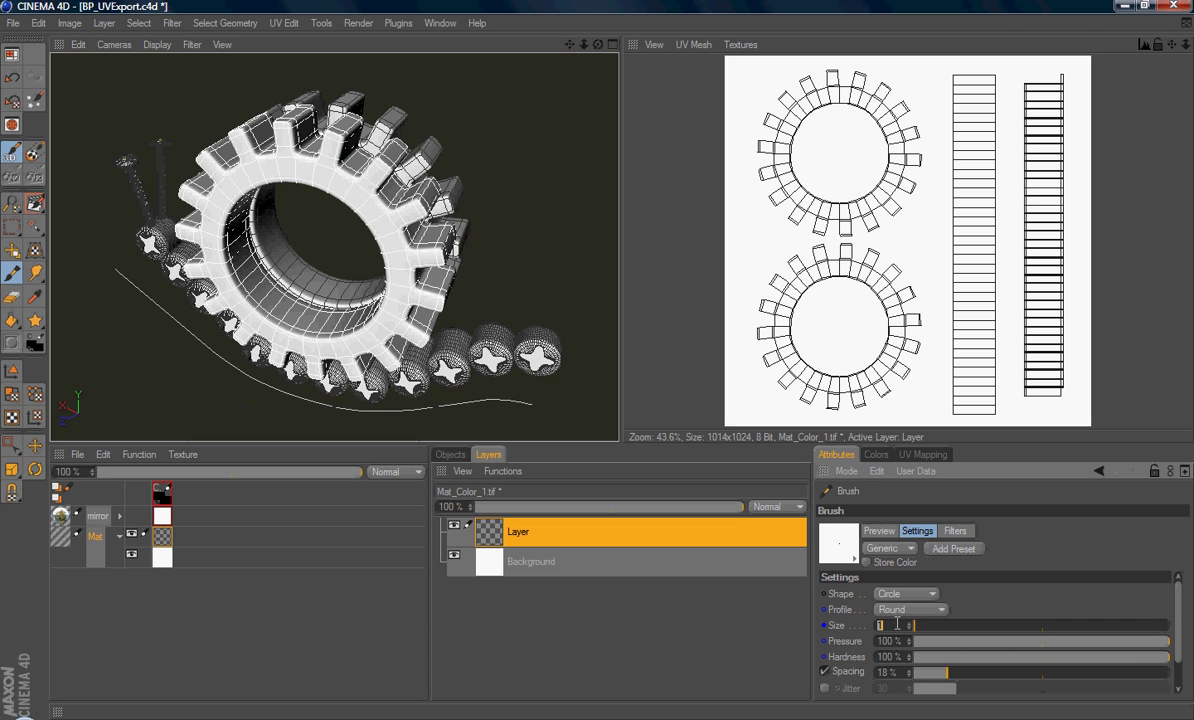
key("Return")
Return to UV Polygons mode with the whole UV layout selected, then open the Layer menu
left_click(12, 394)
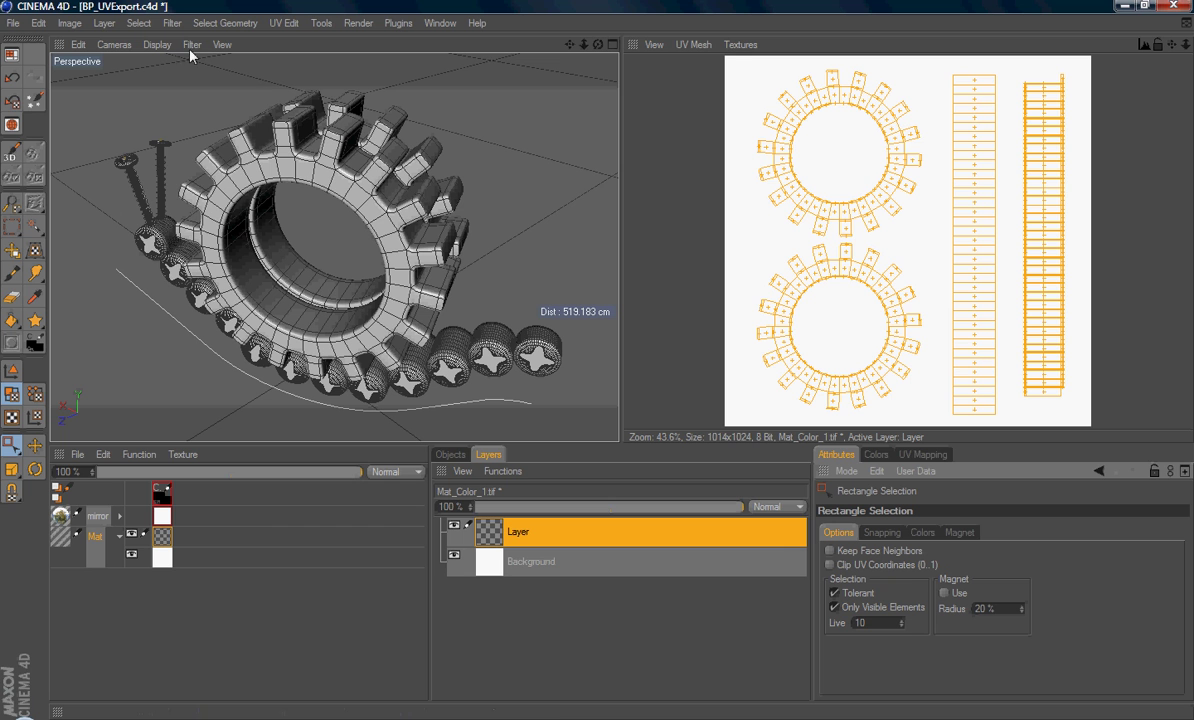
left_click(104, 23)
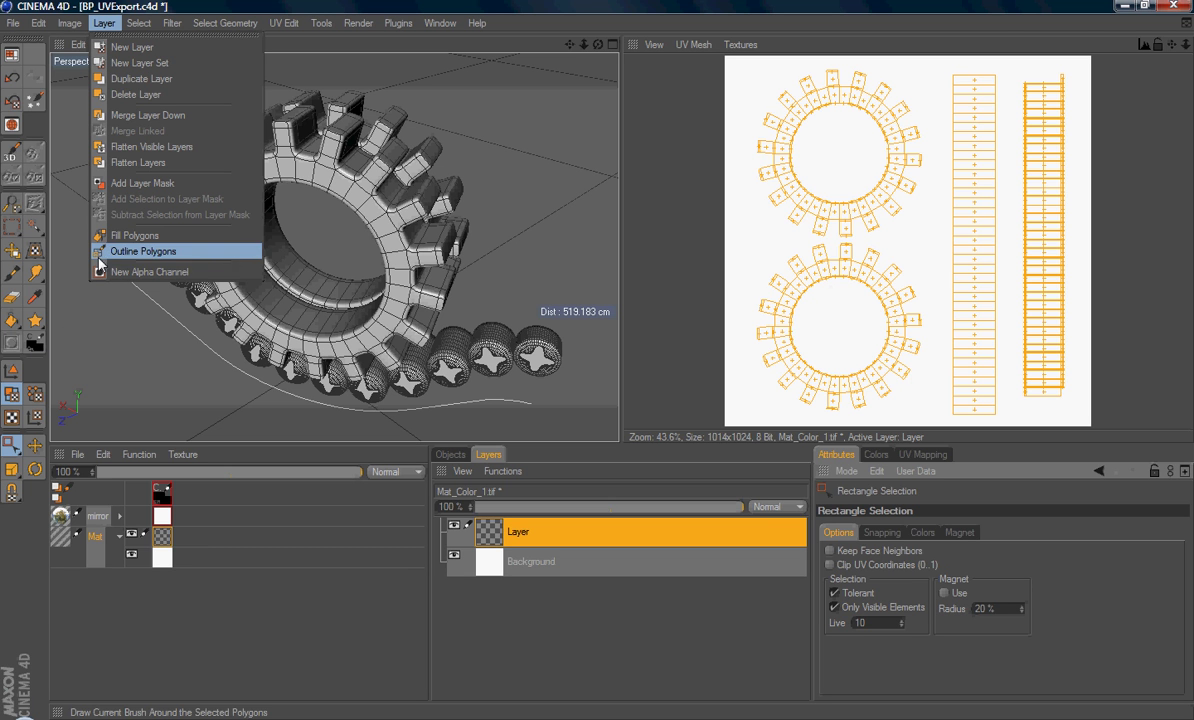
Apply Outline Polygons, check the outlines by toggling Background's visibility, and deselect the UVs
left_click(140, 254)
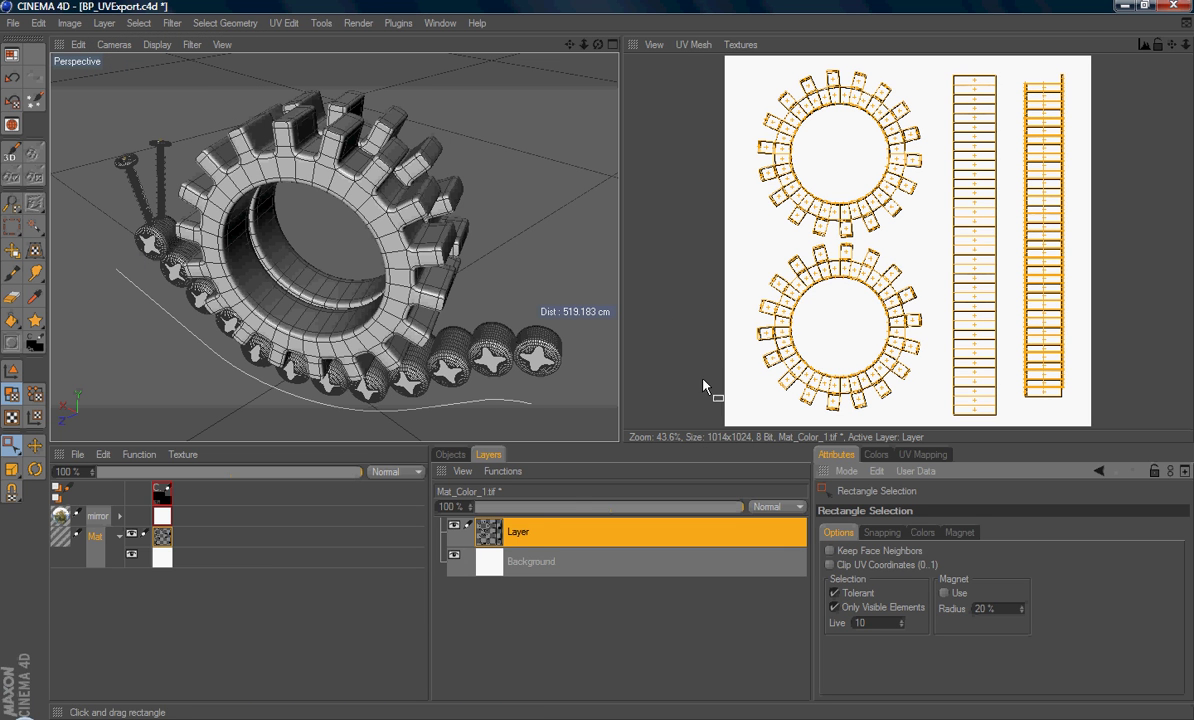
left_click(454, 555)
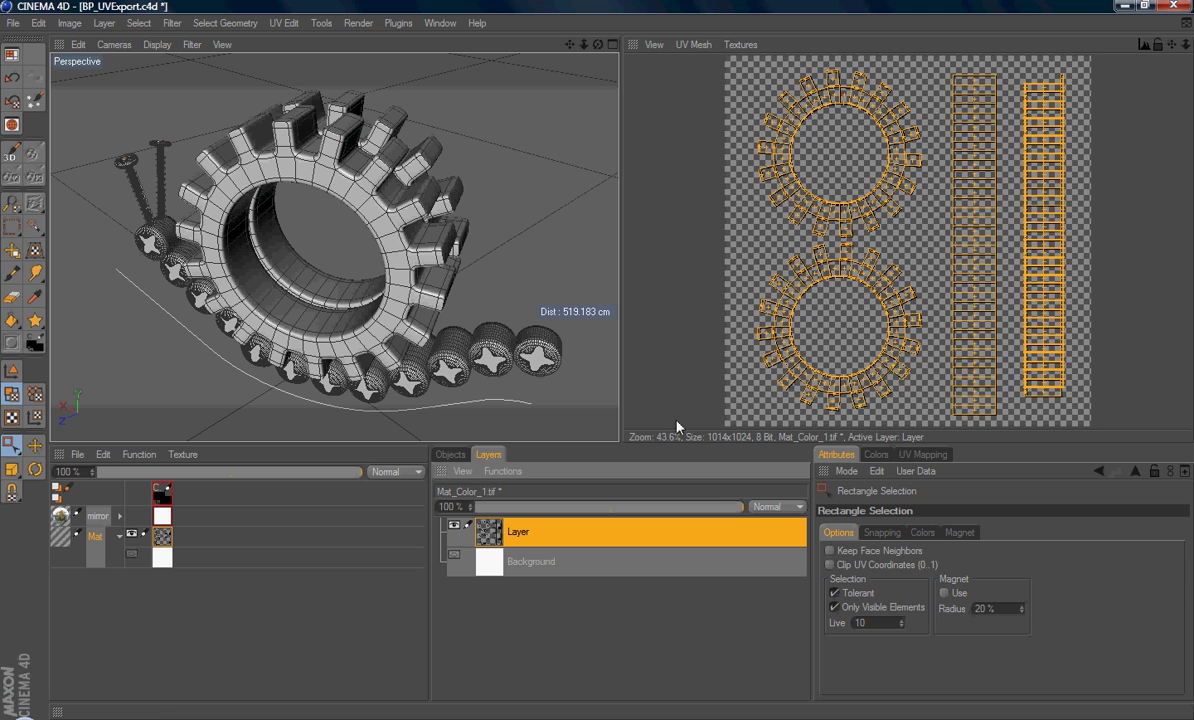
left_click(693, 345)
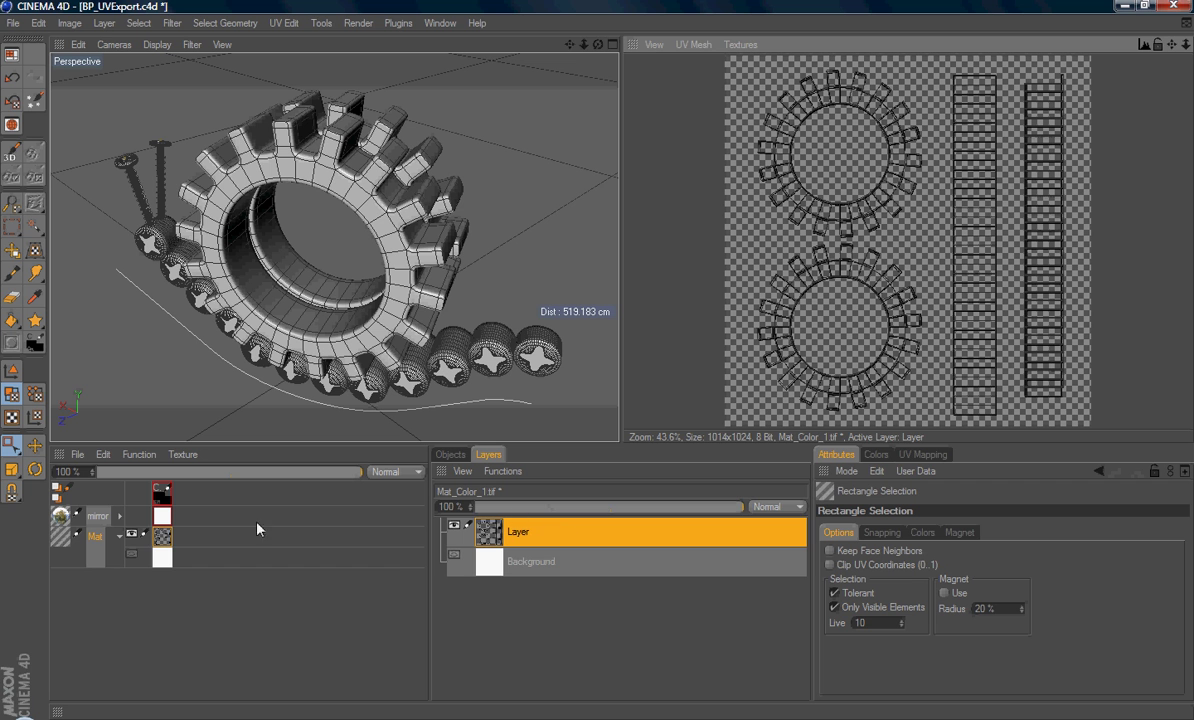
left_click(454, 555)
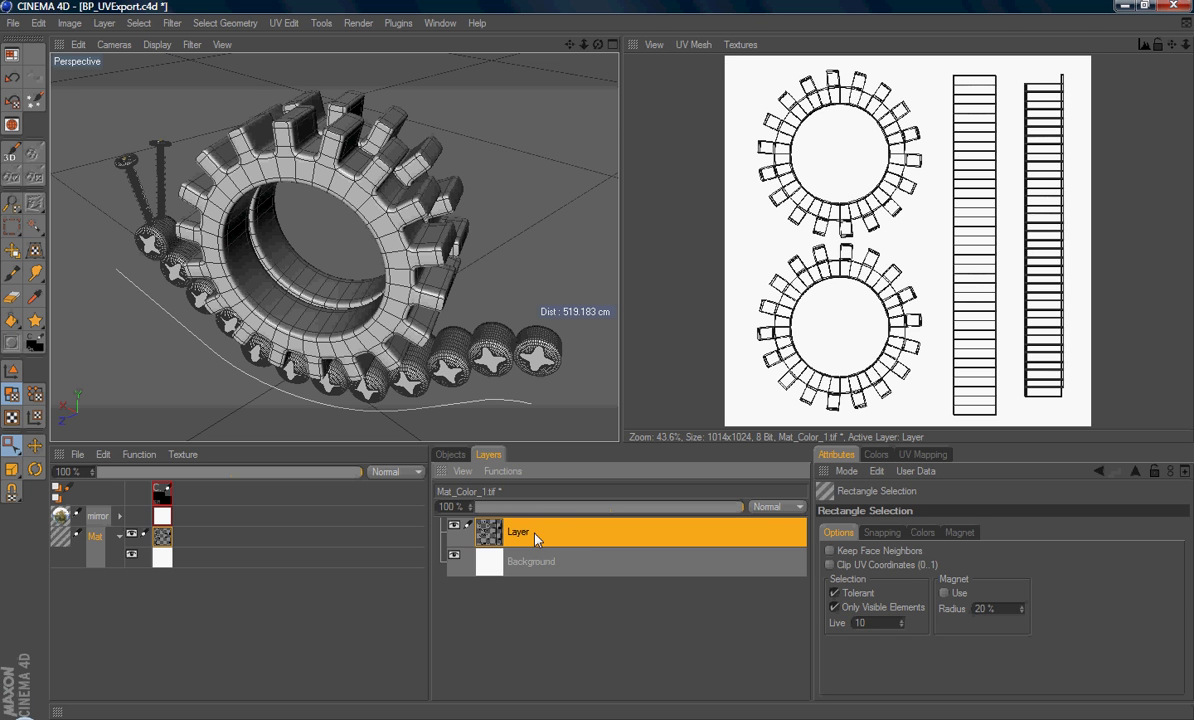
Start Save Texture as with Photoshop (PSD) chosen as the file format
left_click(13, 22)
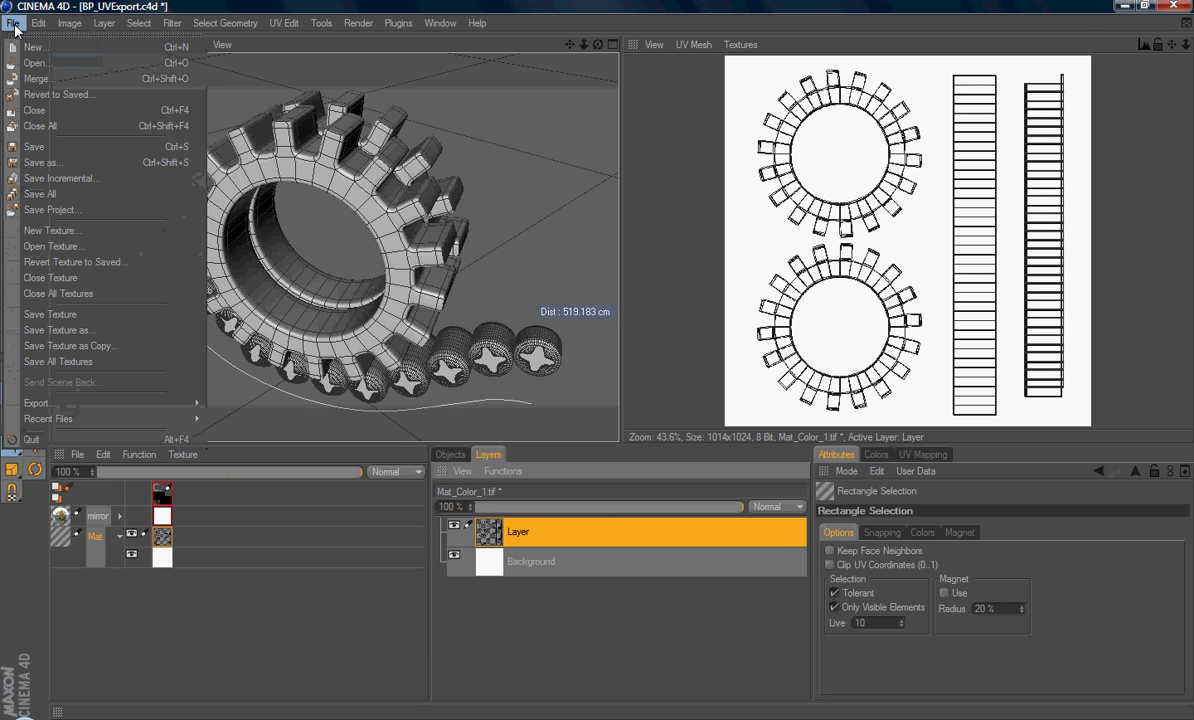
left_click(70, 335)
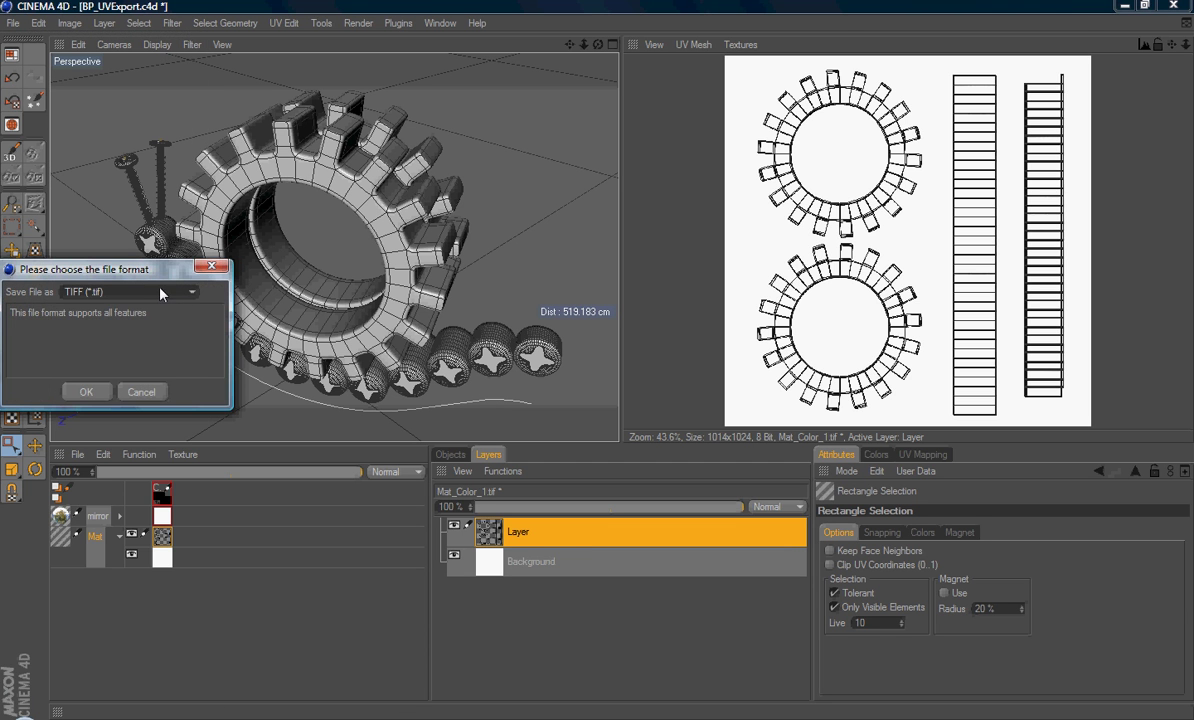
left_click(150, 340)
left_click_drag(169, 275, 387, 256)
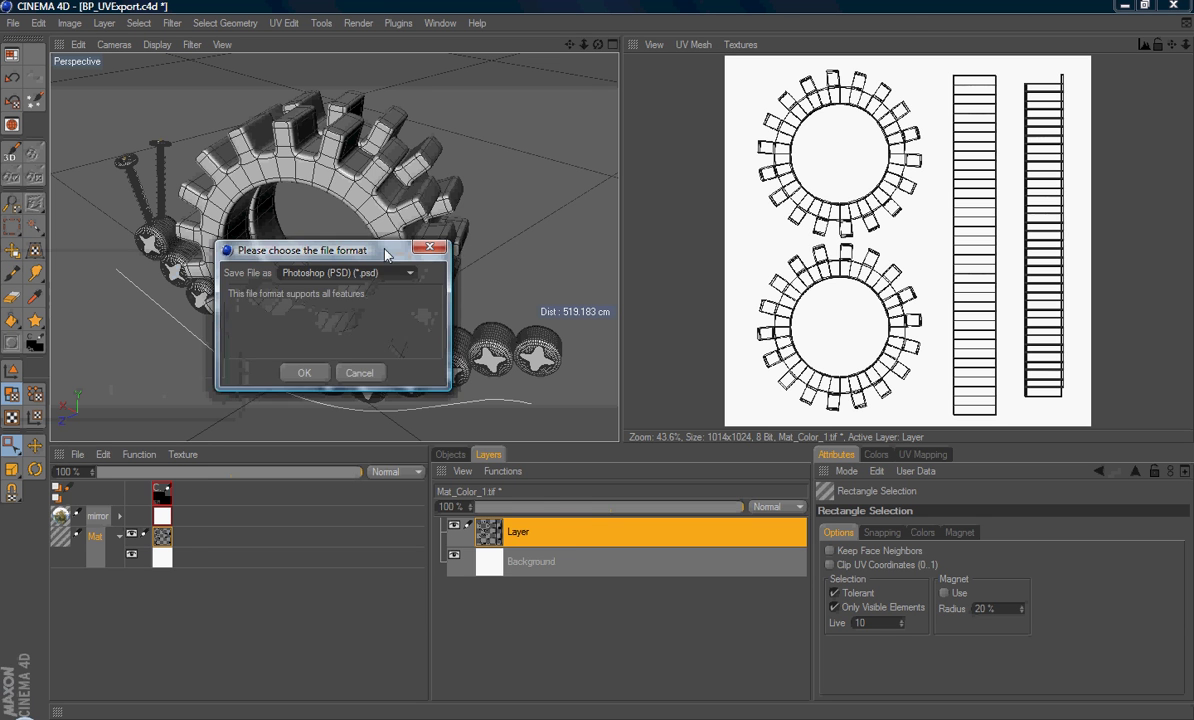
left_click(304, 372)
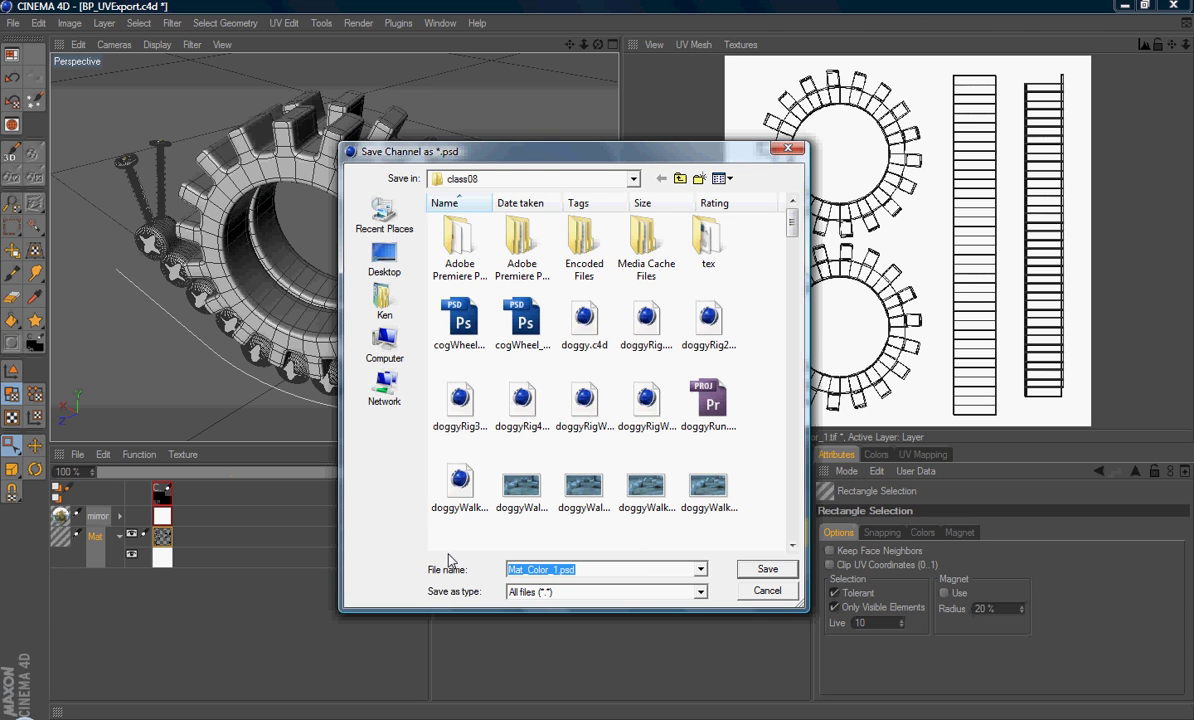
Save the texture under the file name cogWheel_color.psd
type("b")
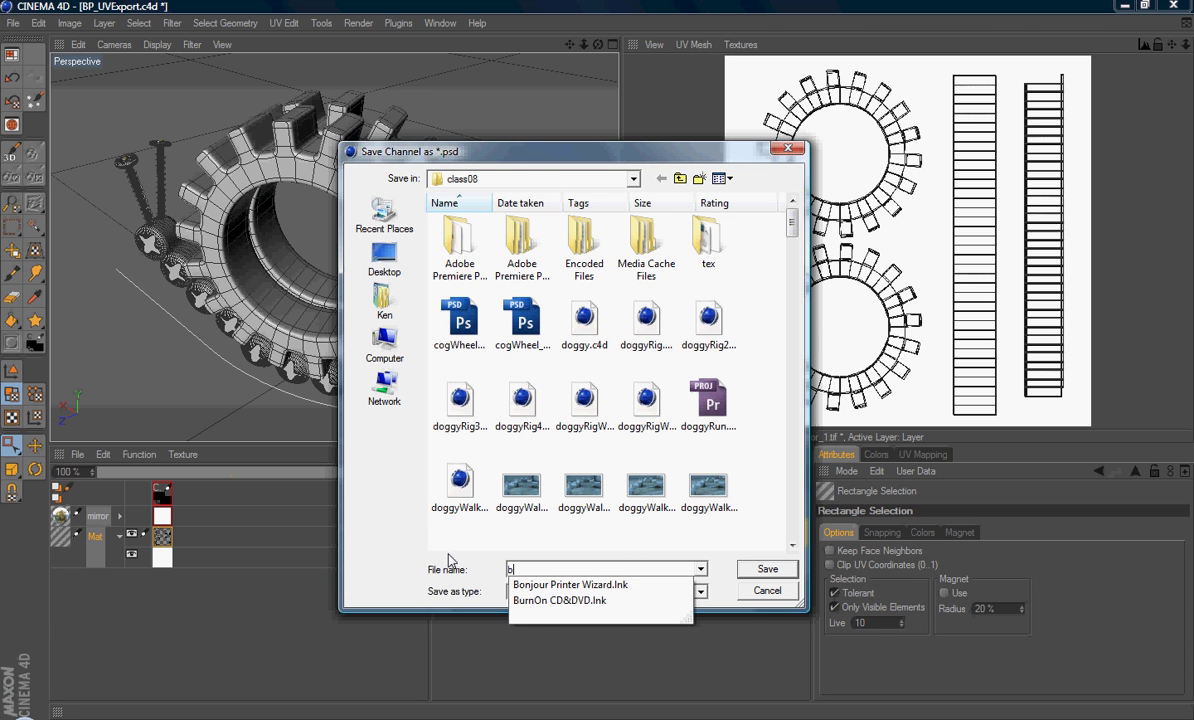
key("BackSpace")
type("cogWheel")
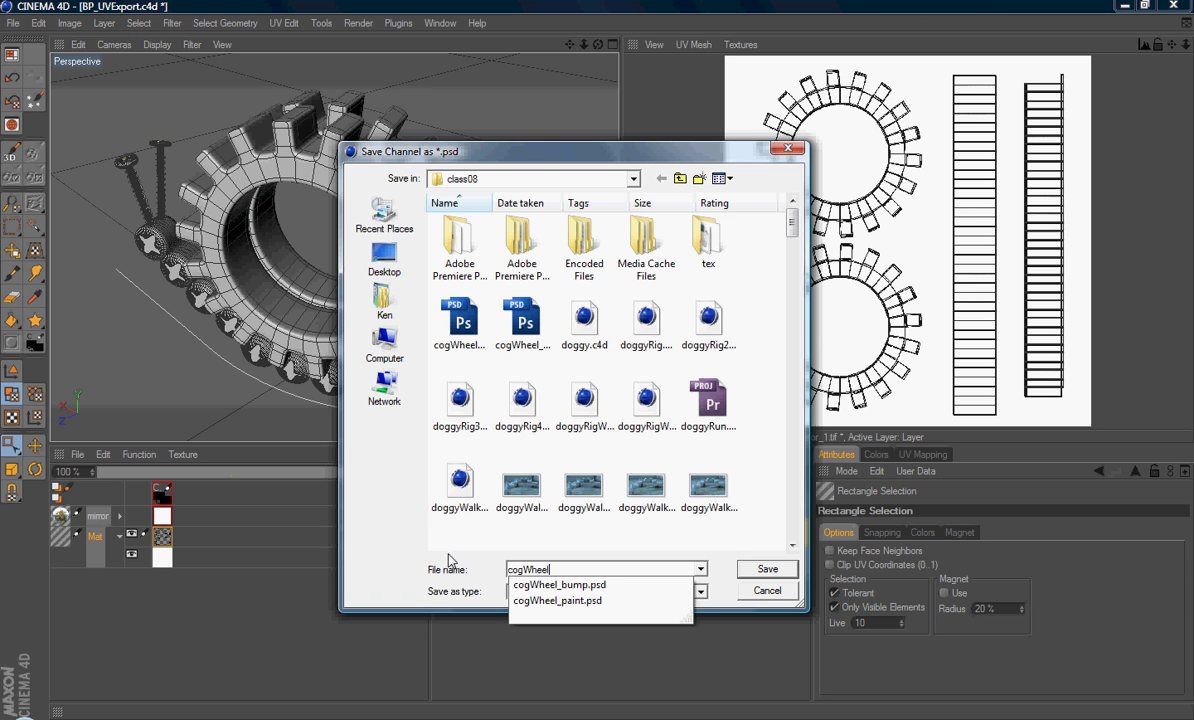
type("_bo")
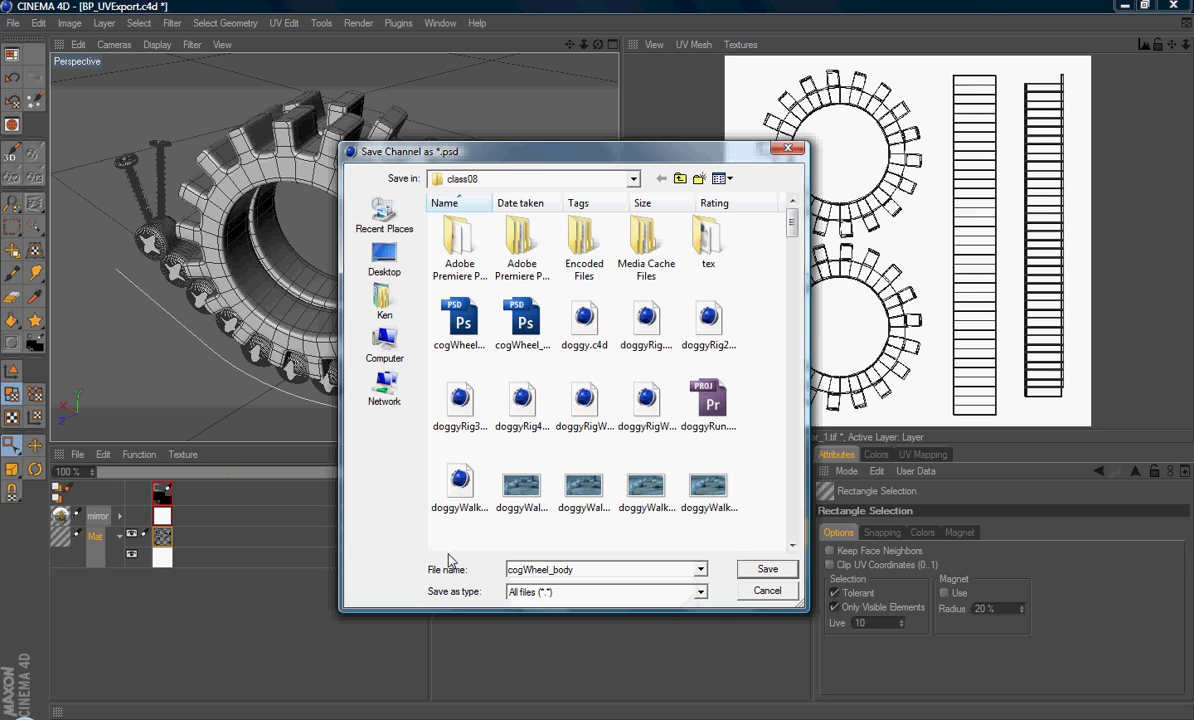
type("dy")
key("BackSpace")
key("BackSpace")
key("BackSpace")
key("BackSpace")
type("color.ps")
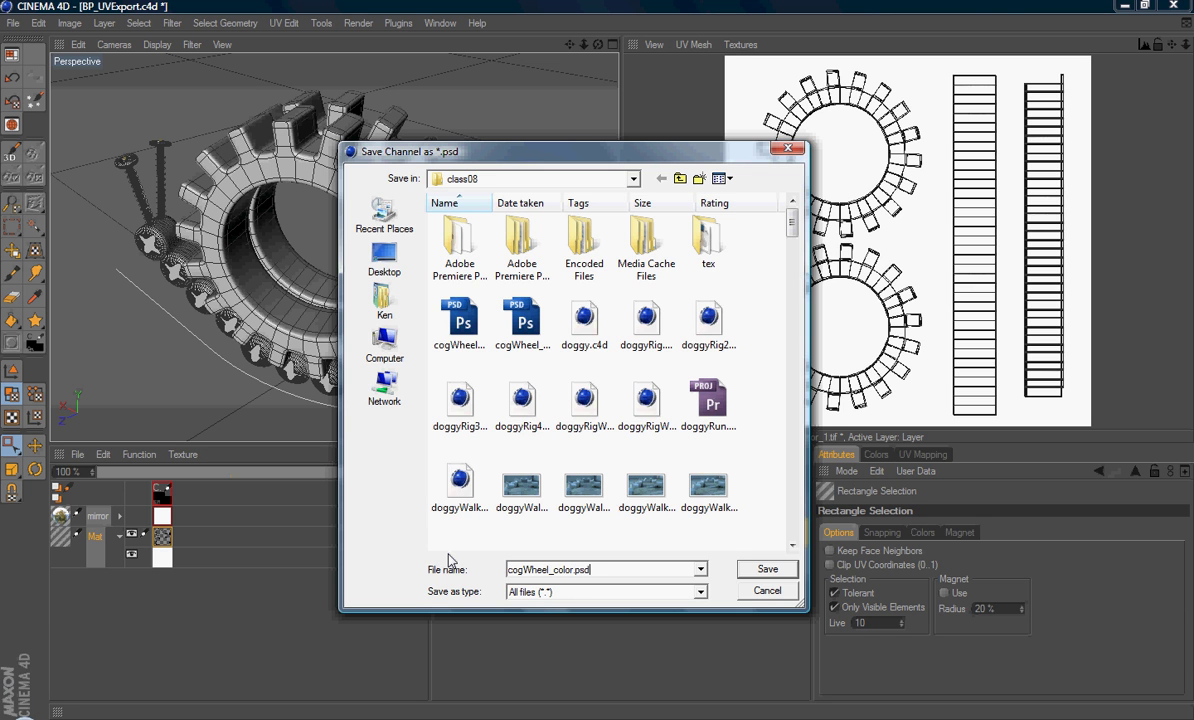
key("Return")
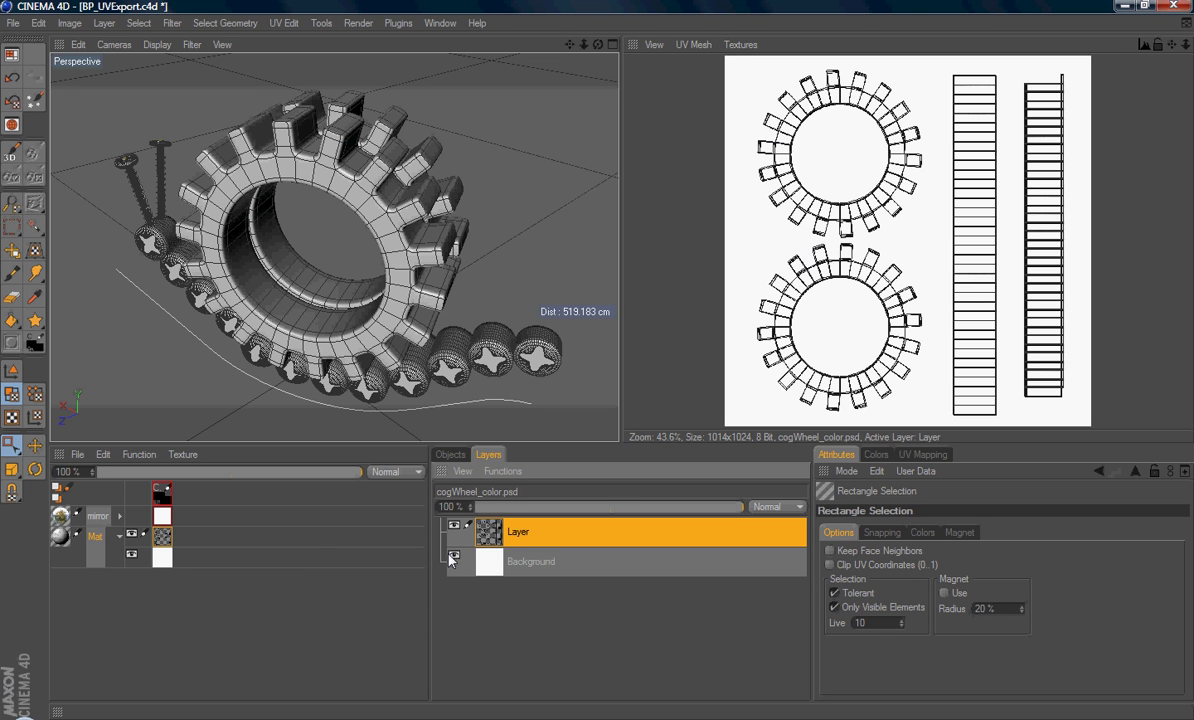
Make the Background layer visible, then open cogWheel_color.psd in Photoshop CS3
left_click(453, 555)
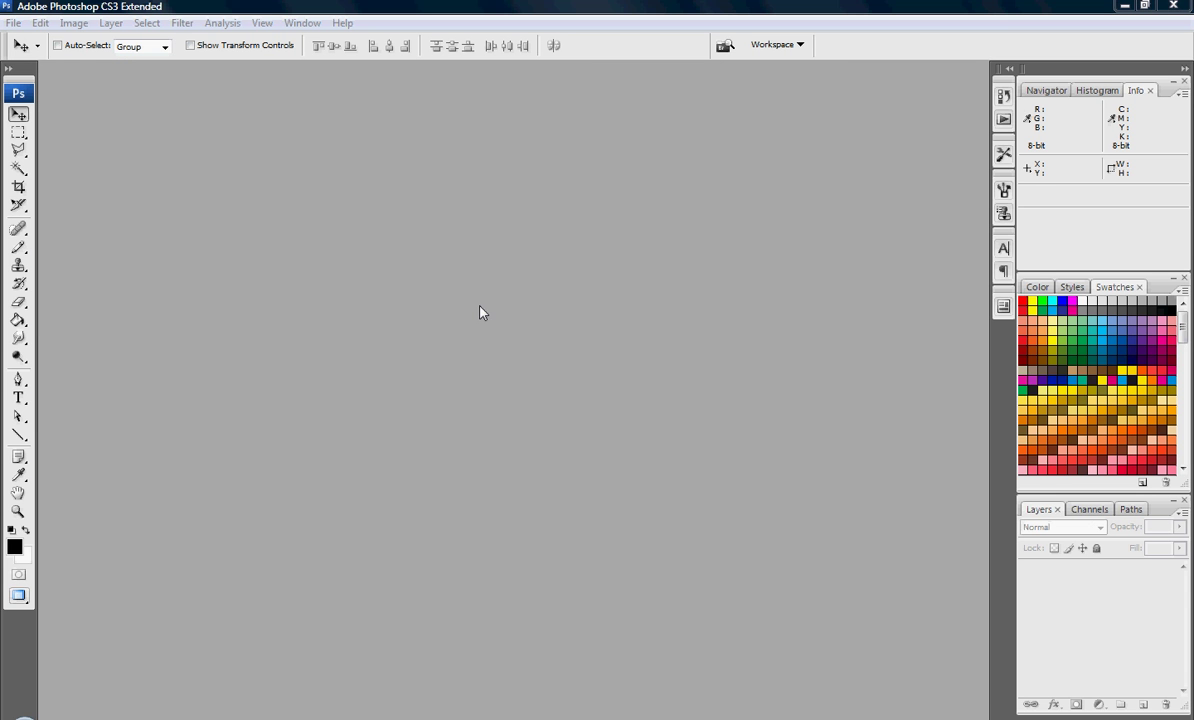
key("ctrl+o")
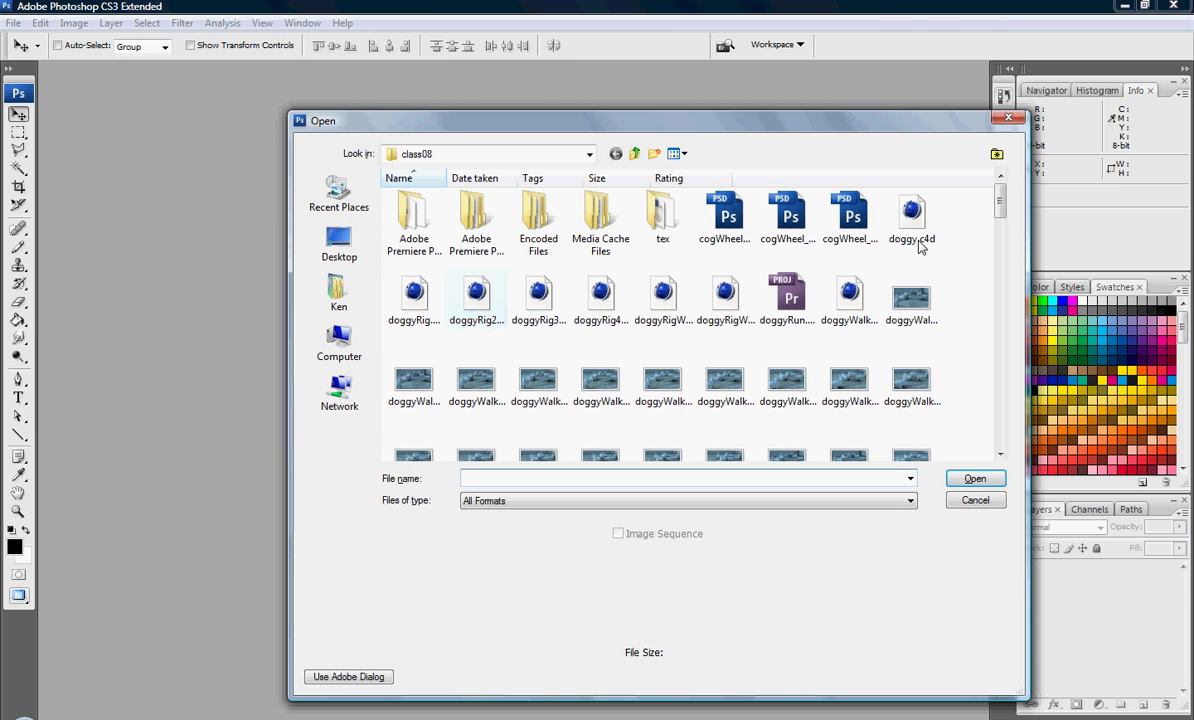
left_click(852, 222)
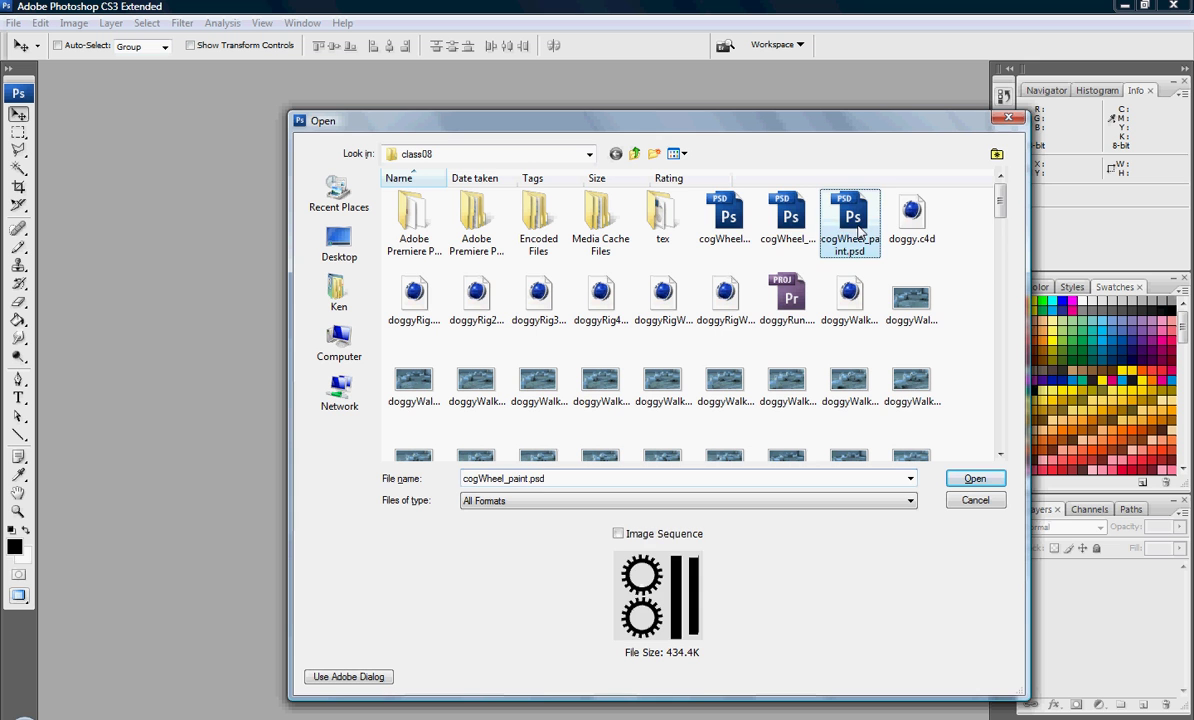
left_click(787, 222)
left_click(972, 481)
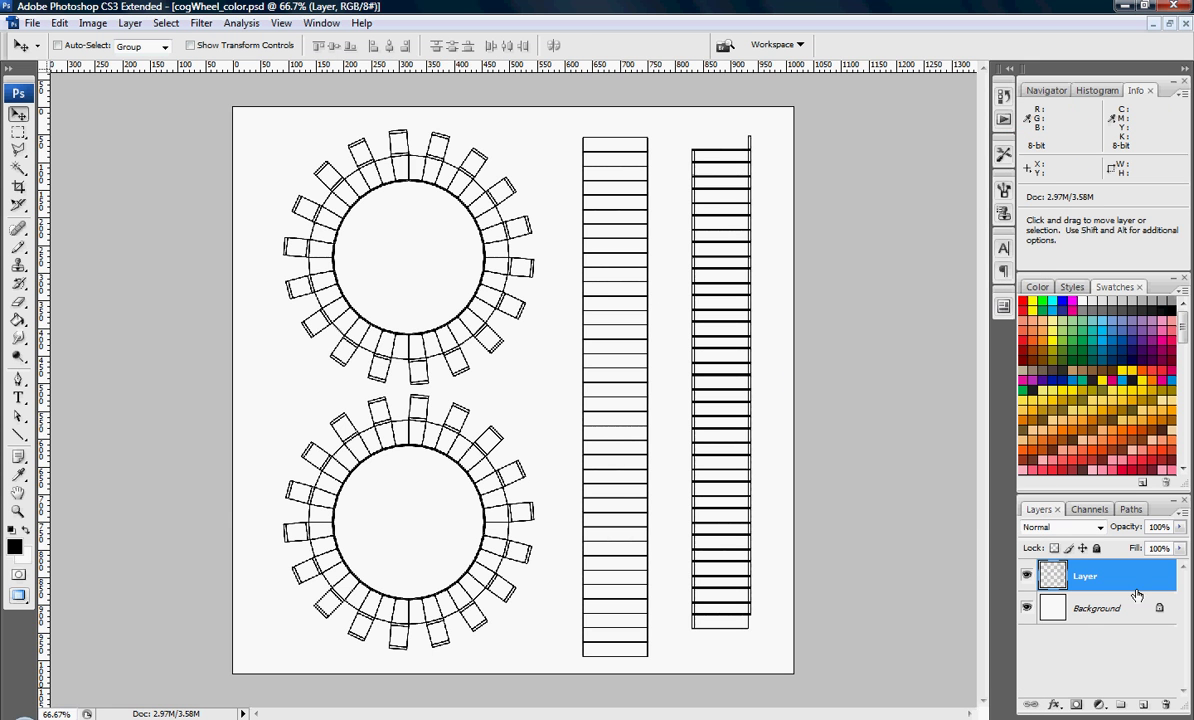
left_click(1027, 576)
left_click(1028, 577)
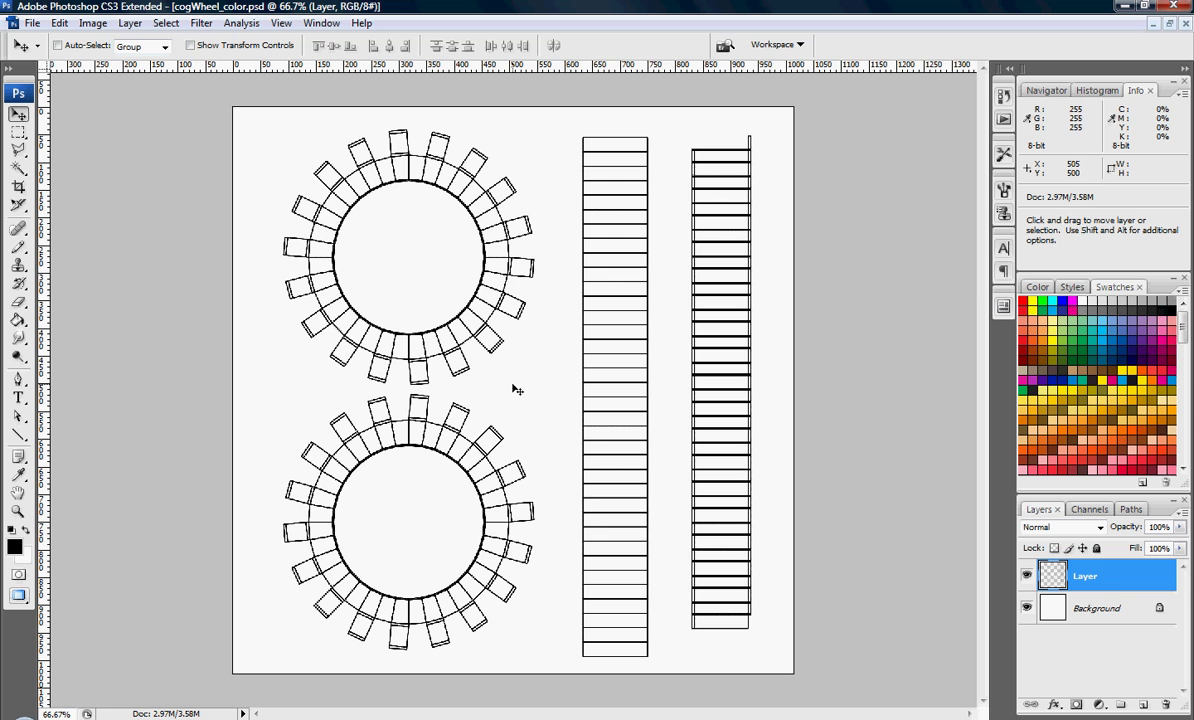
left_click(1128, 608)
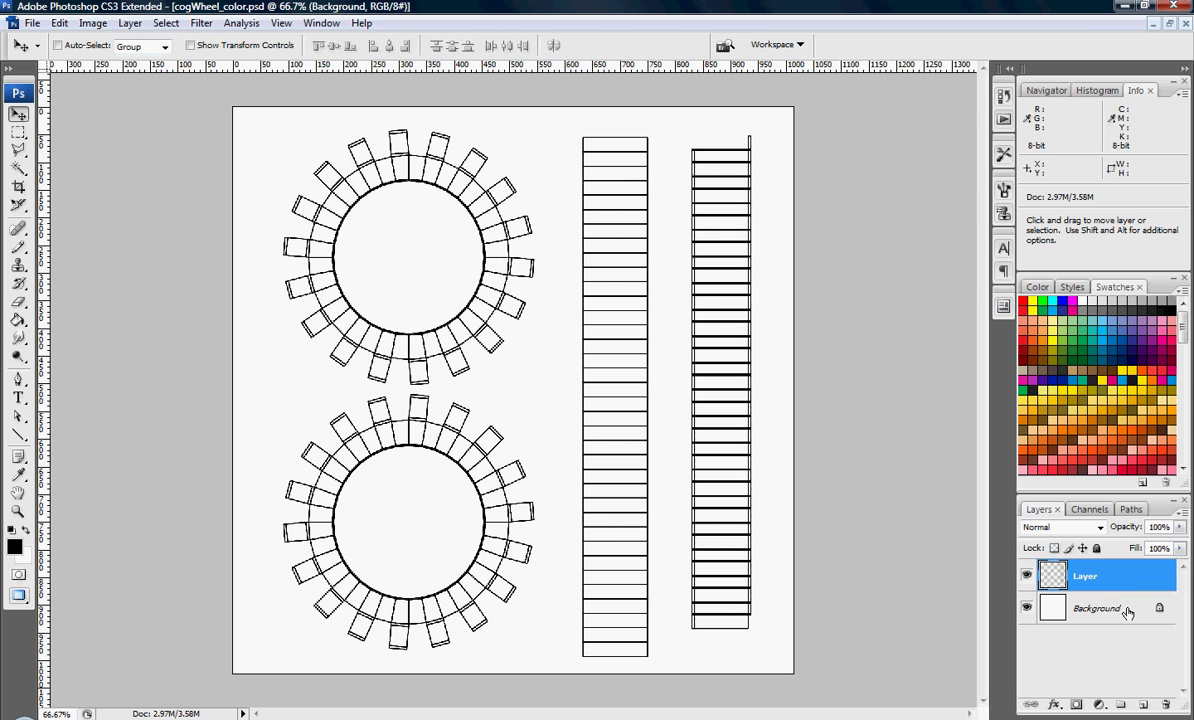
left_click(1080, 578)
left_click(1045, 608)
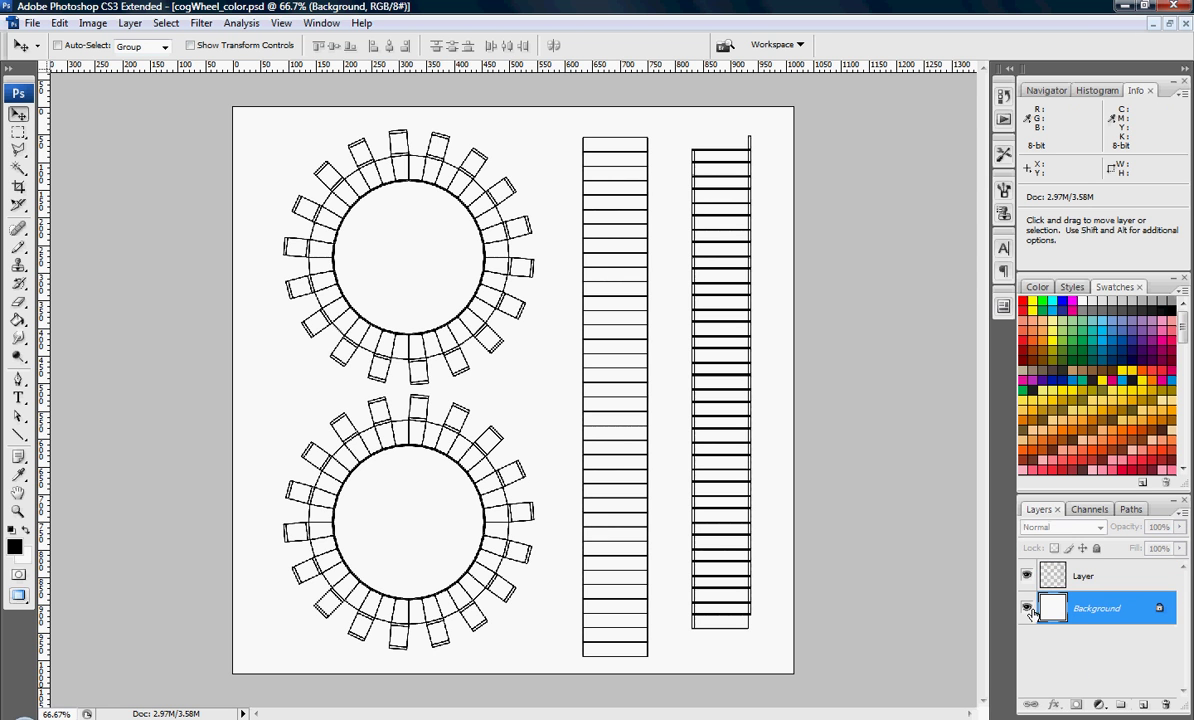